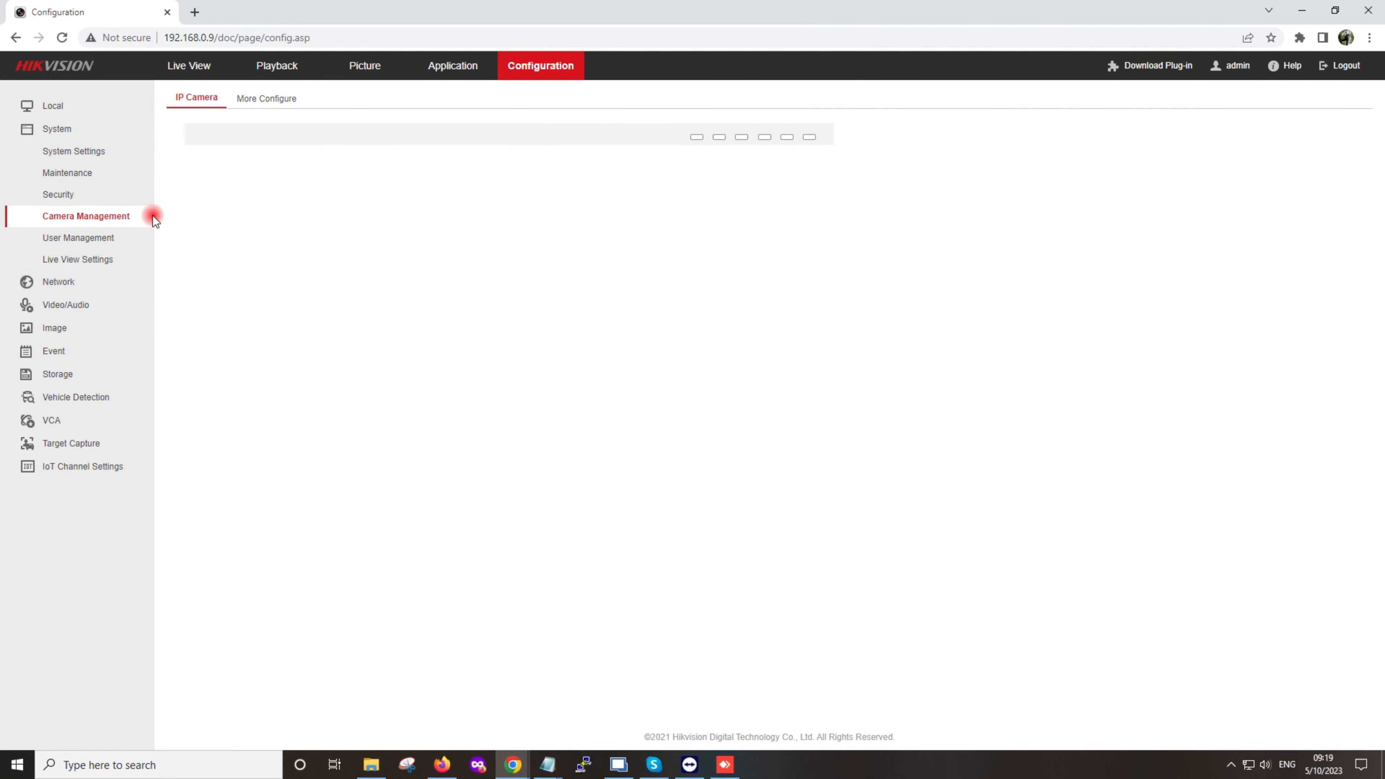
Open the user management page and duplicate its browser tab, returning to the original tab.
click(96, 239)
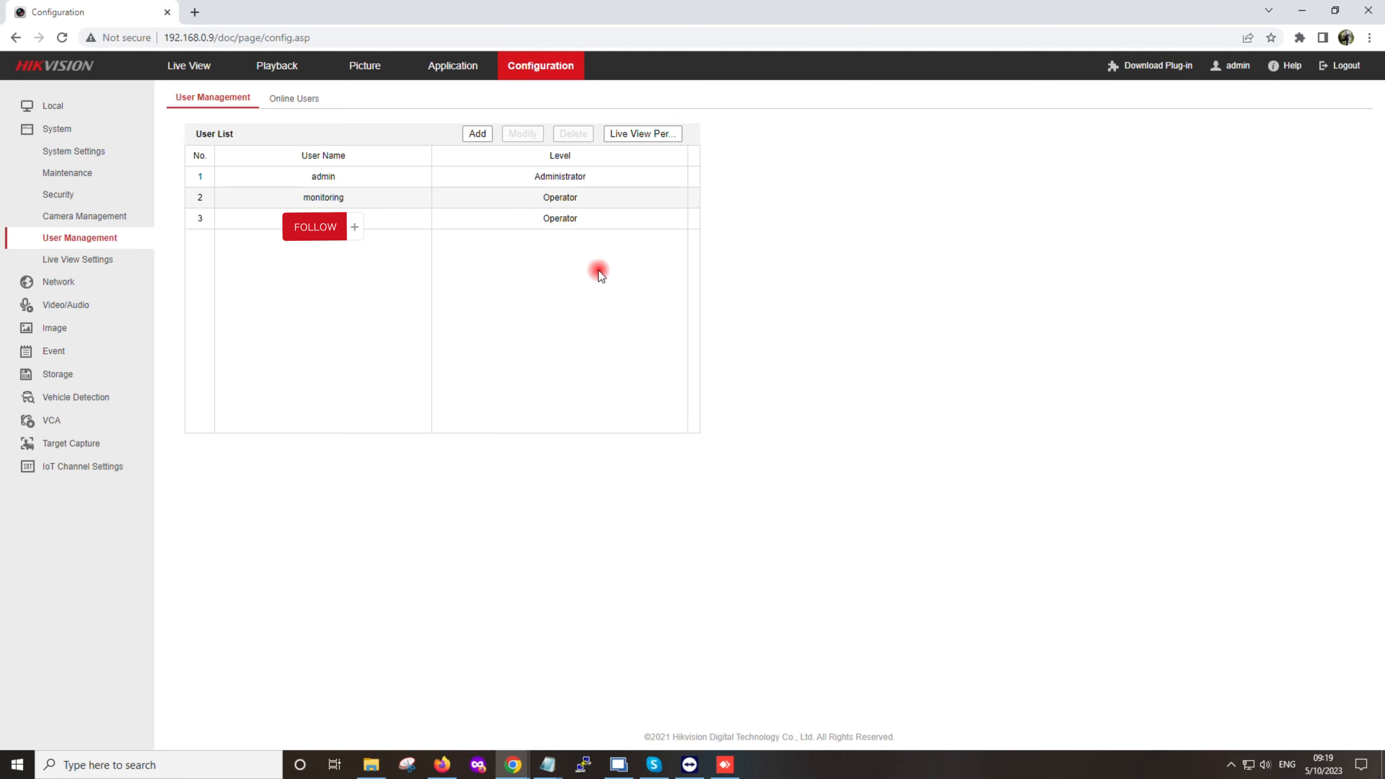
right_click(145, 17)
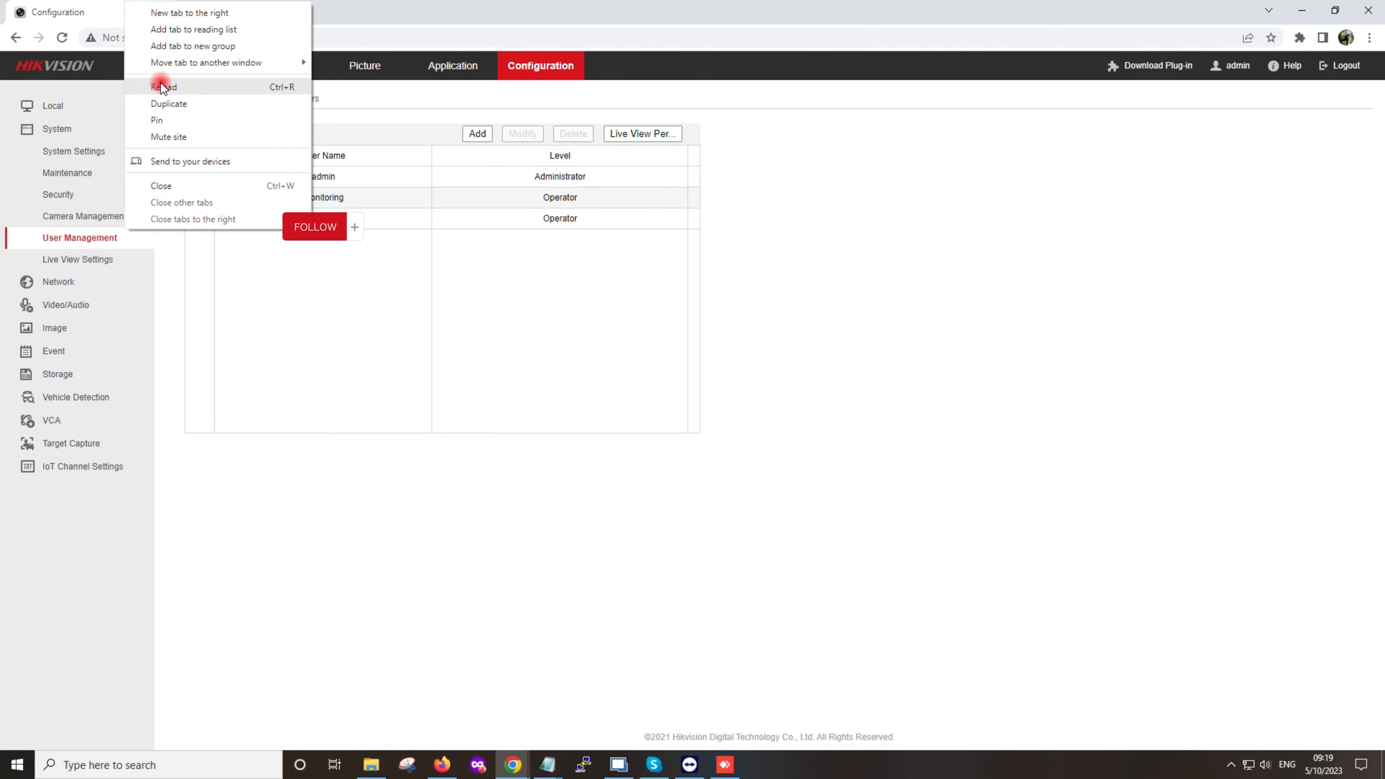
click(165, 102)
click(66, 5)
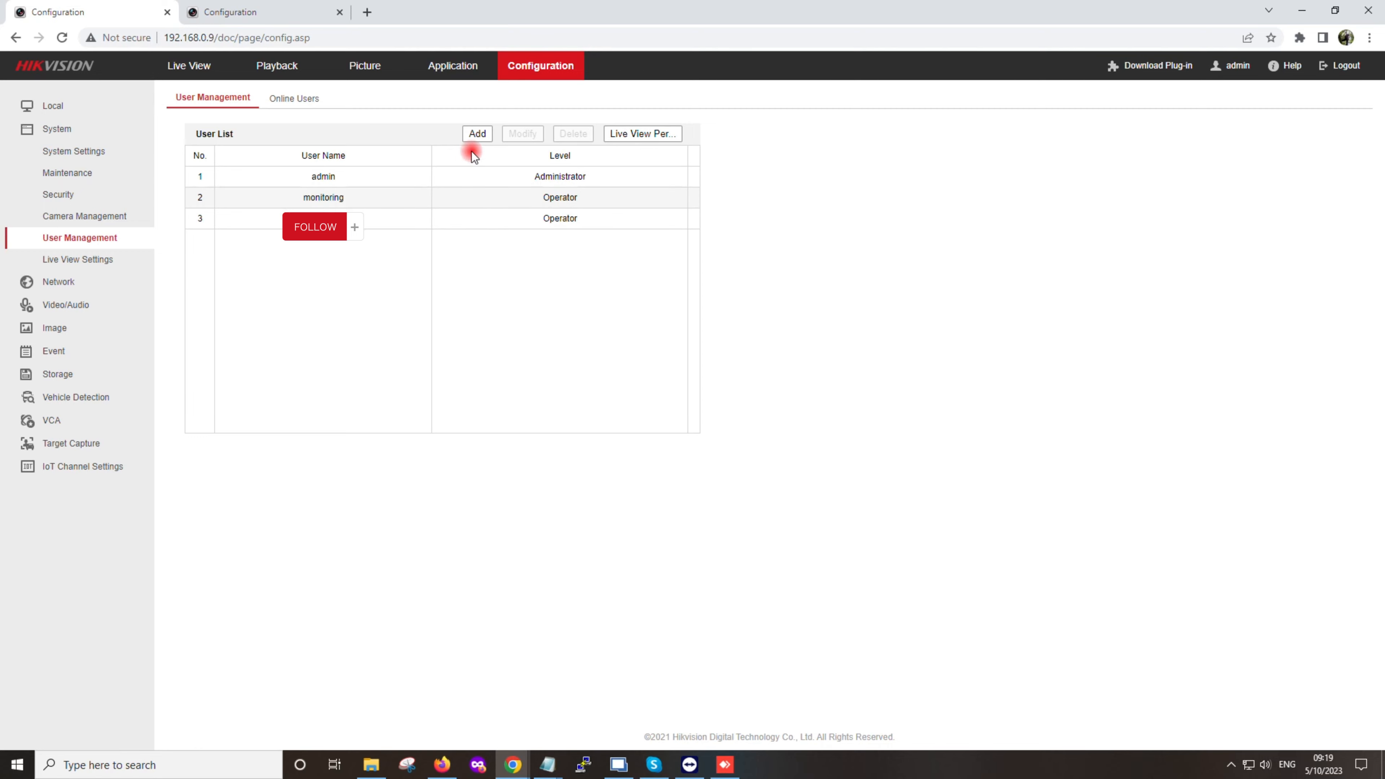
Open the form for adding a user and examine its level options, password rules and list of local and remote permissions.
click(477, 134)
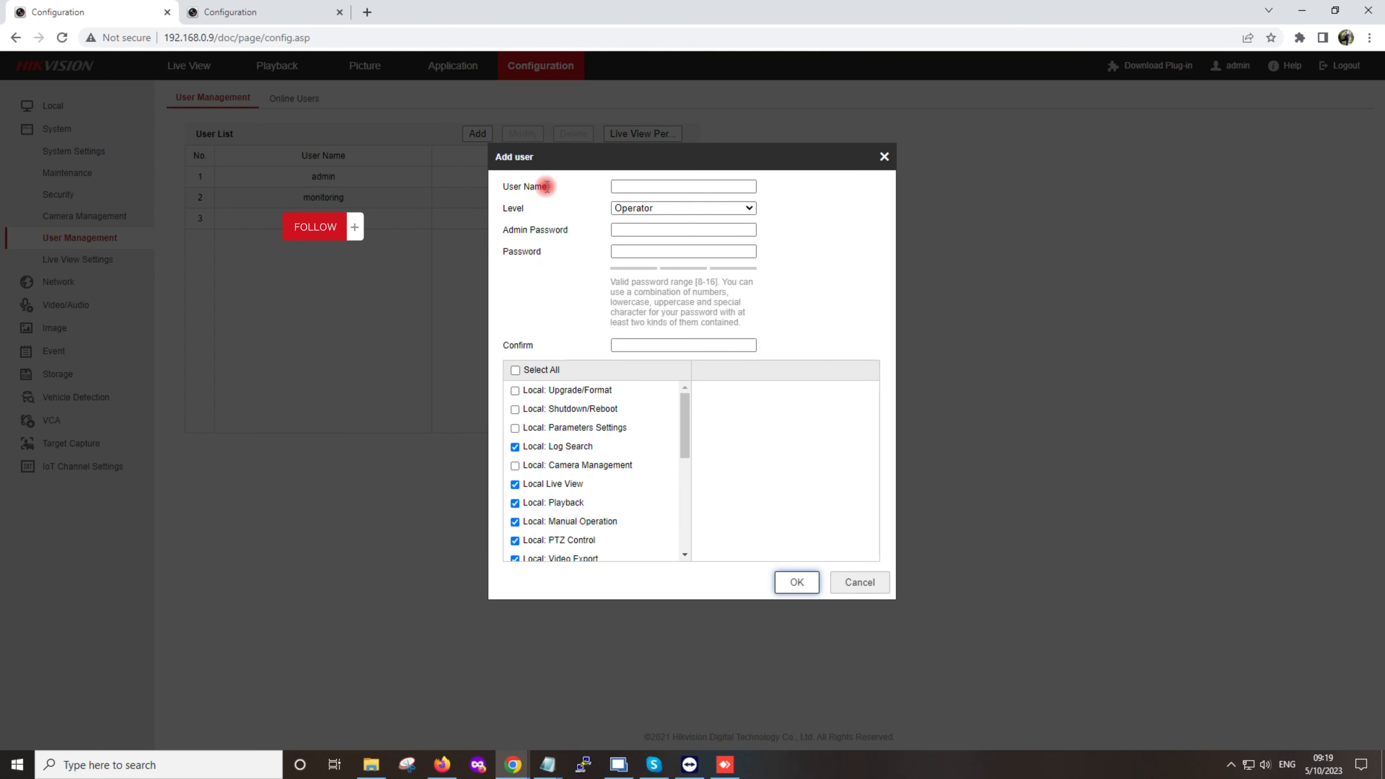
click(616, 186)
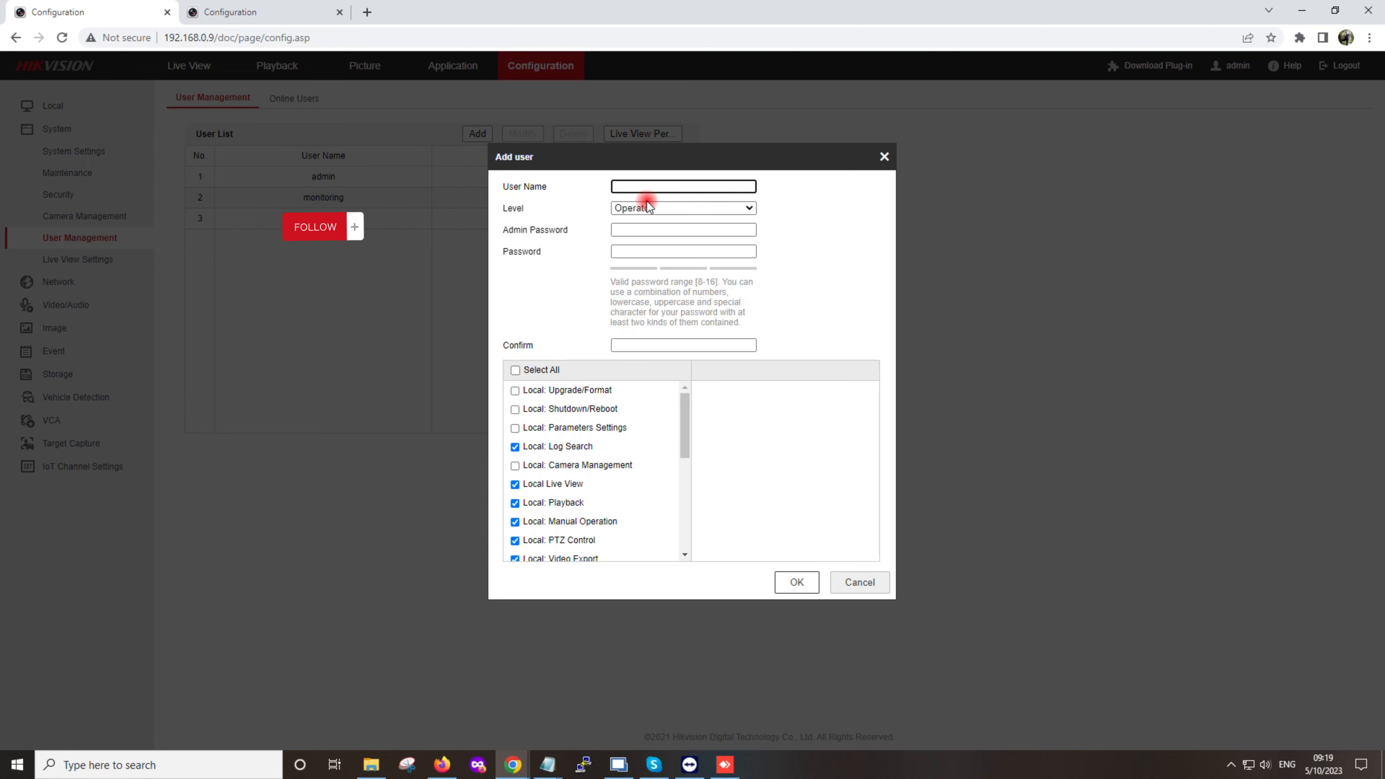
click(662, 207)
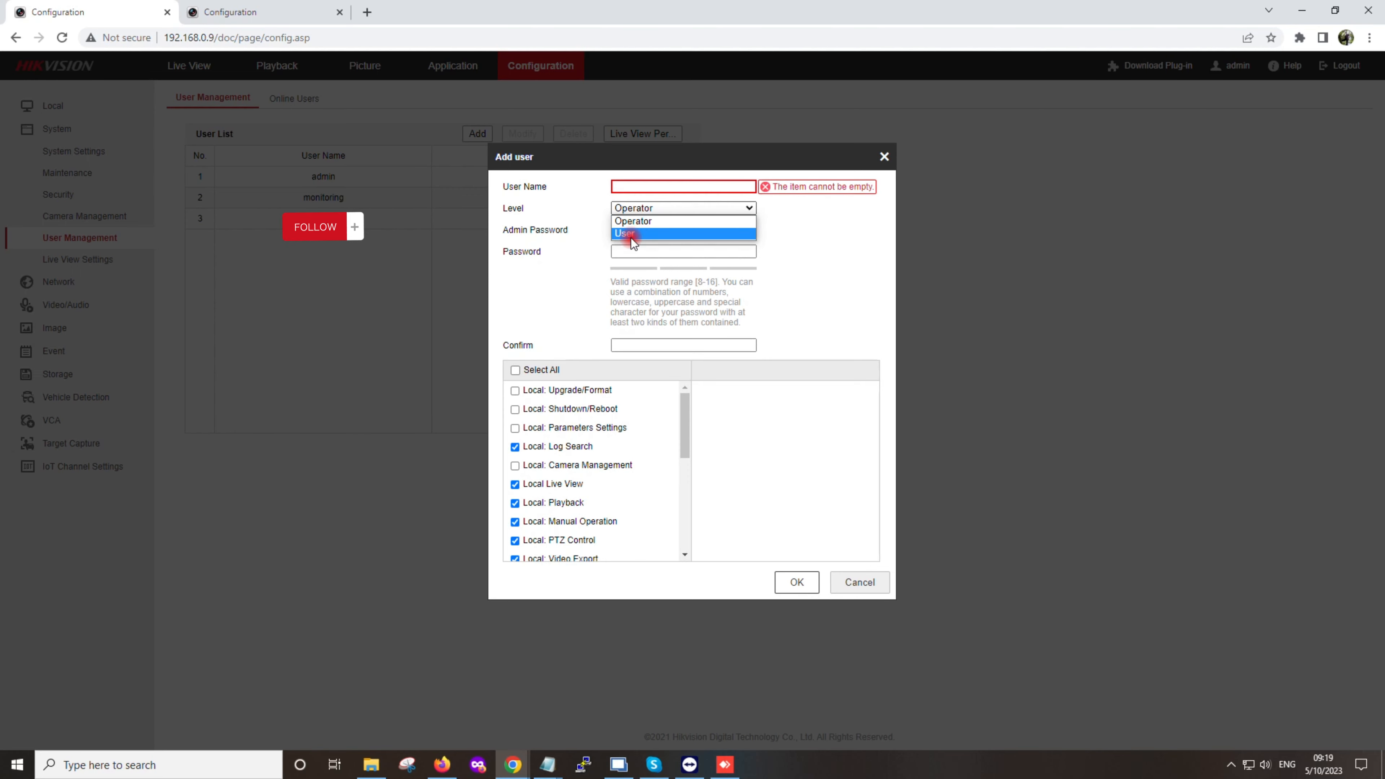
click(595, 230)
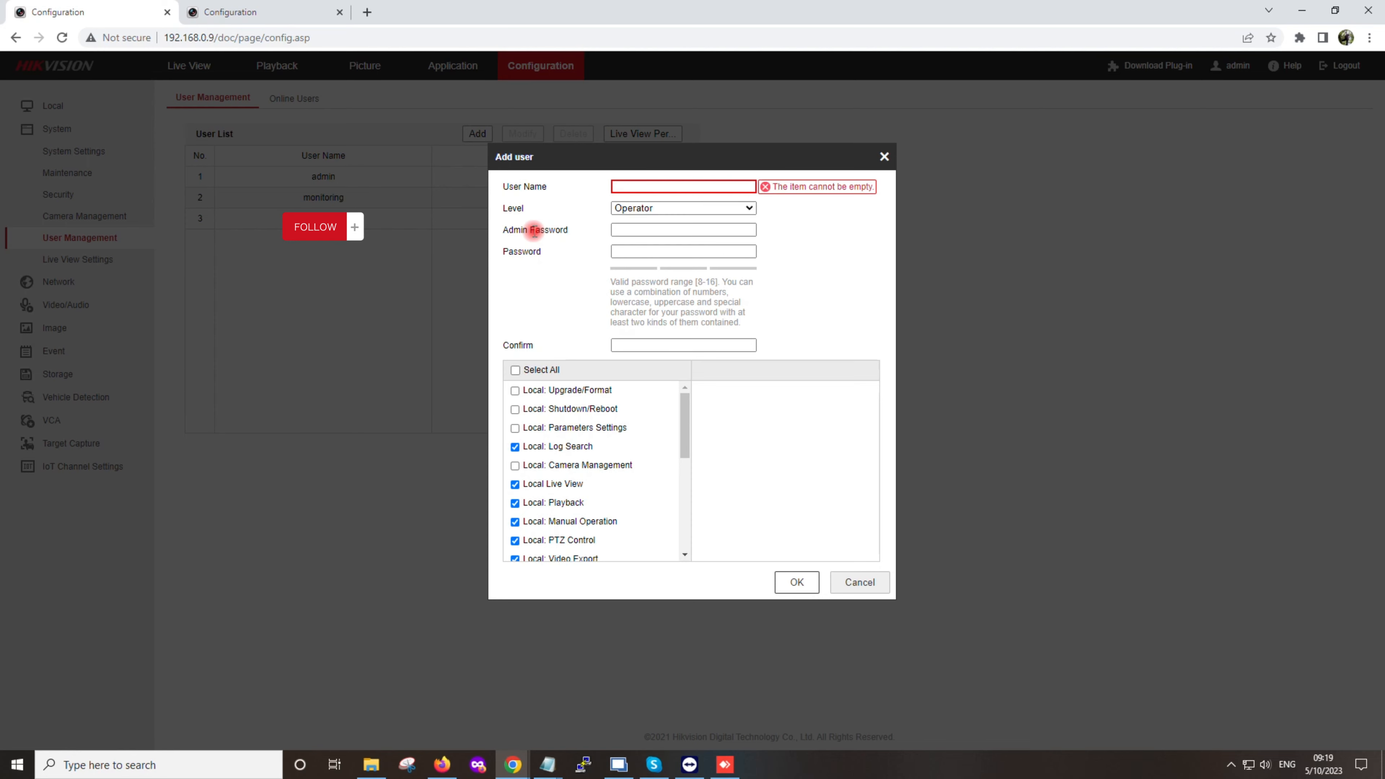
click(661, 230)
click(645, 252)
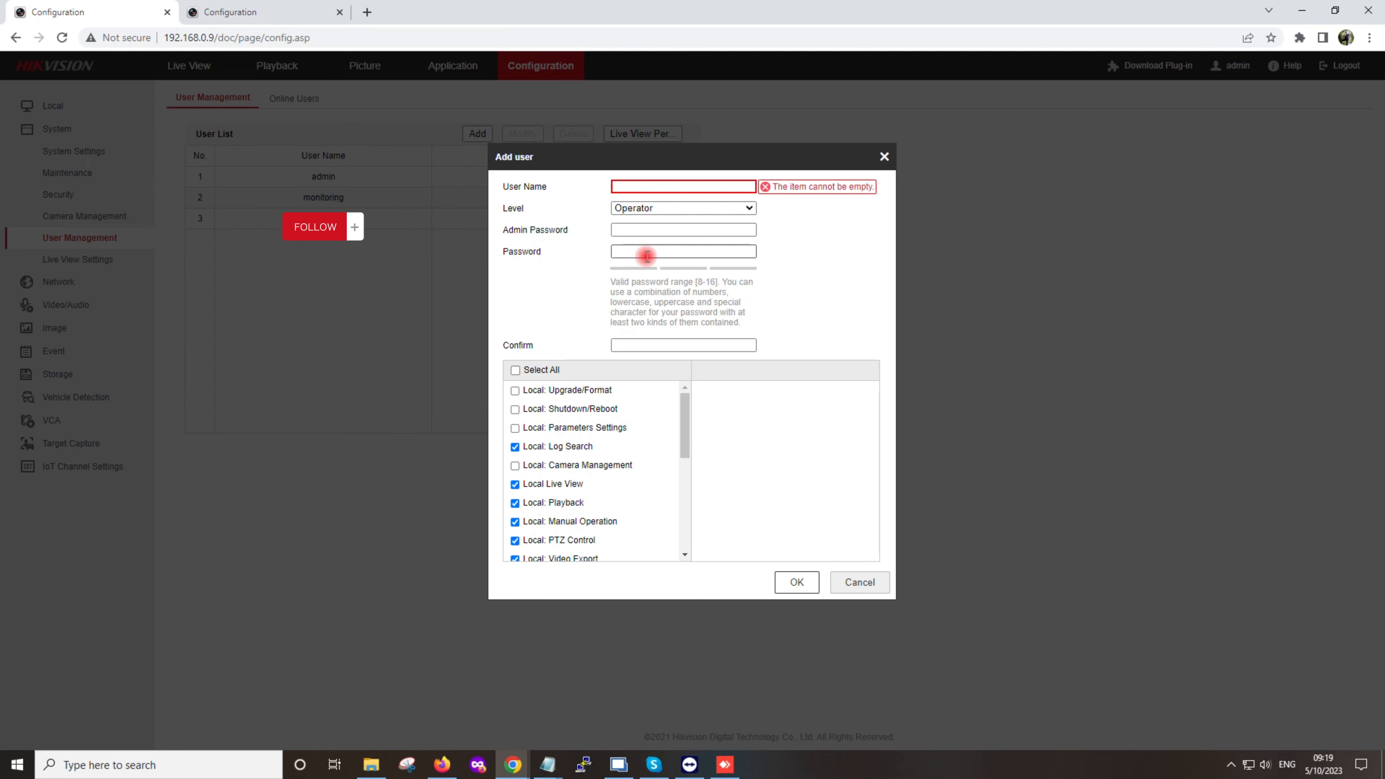
drag(620, 284, 735, 325)
click(715, 325)
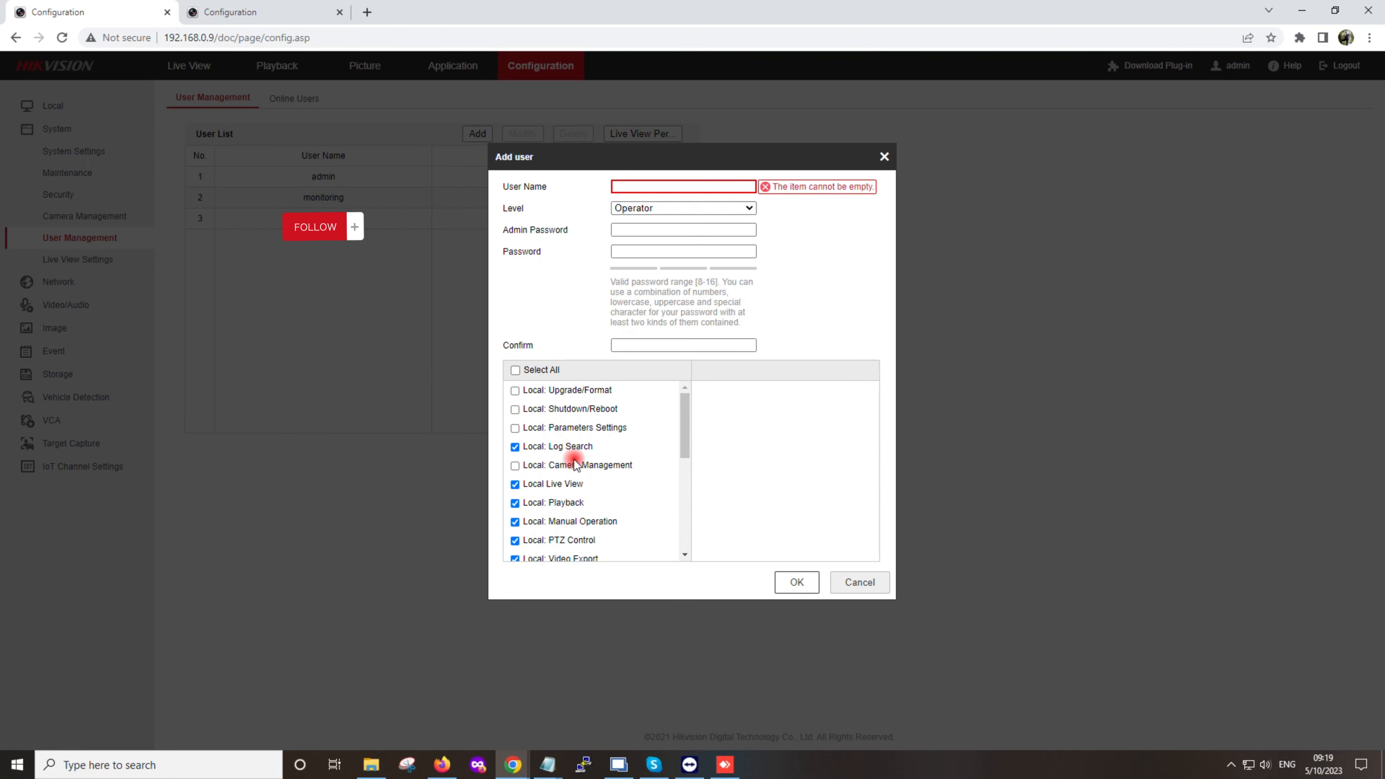
scroll(540, 420, down, 5)
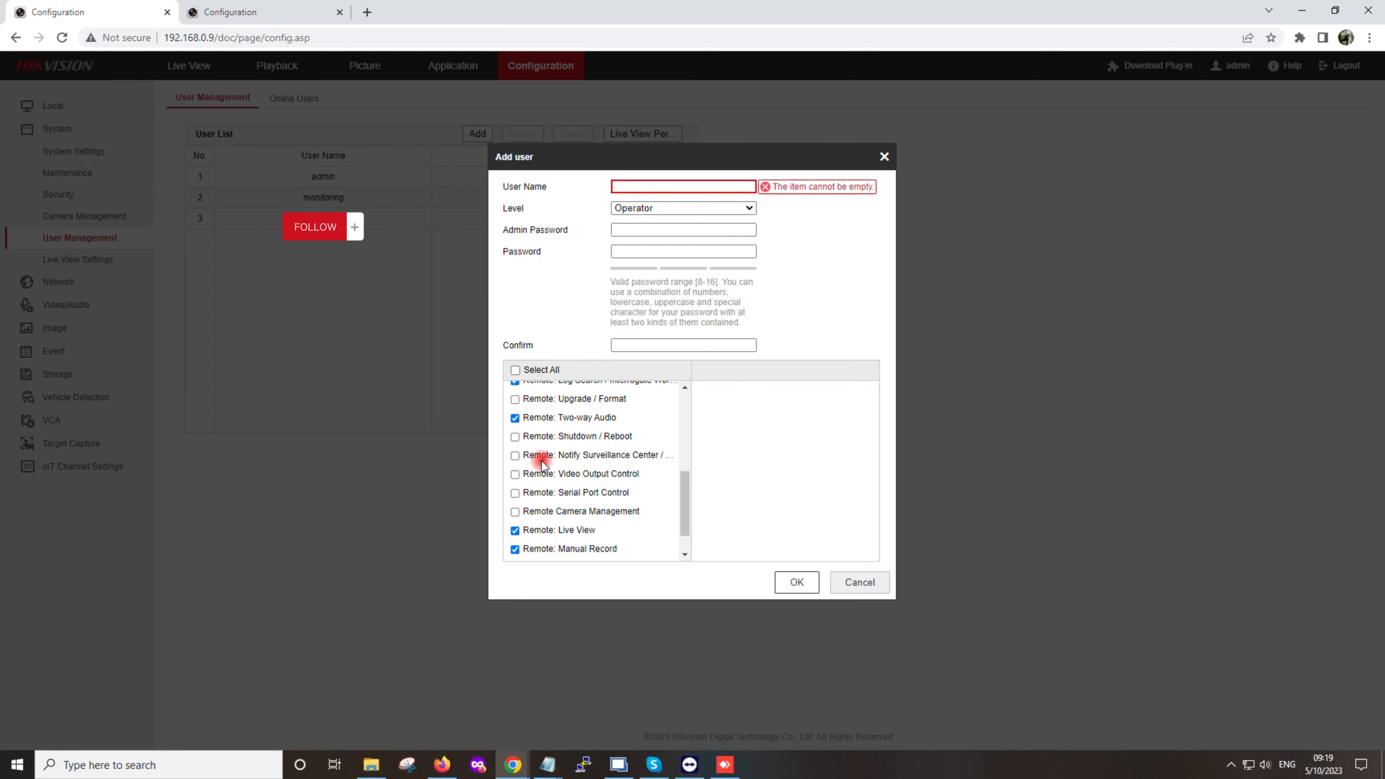
scroll(540, 461, up, 5)
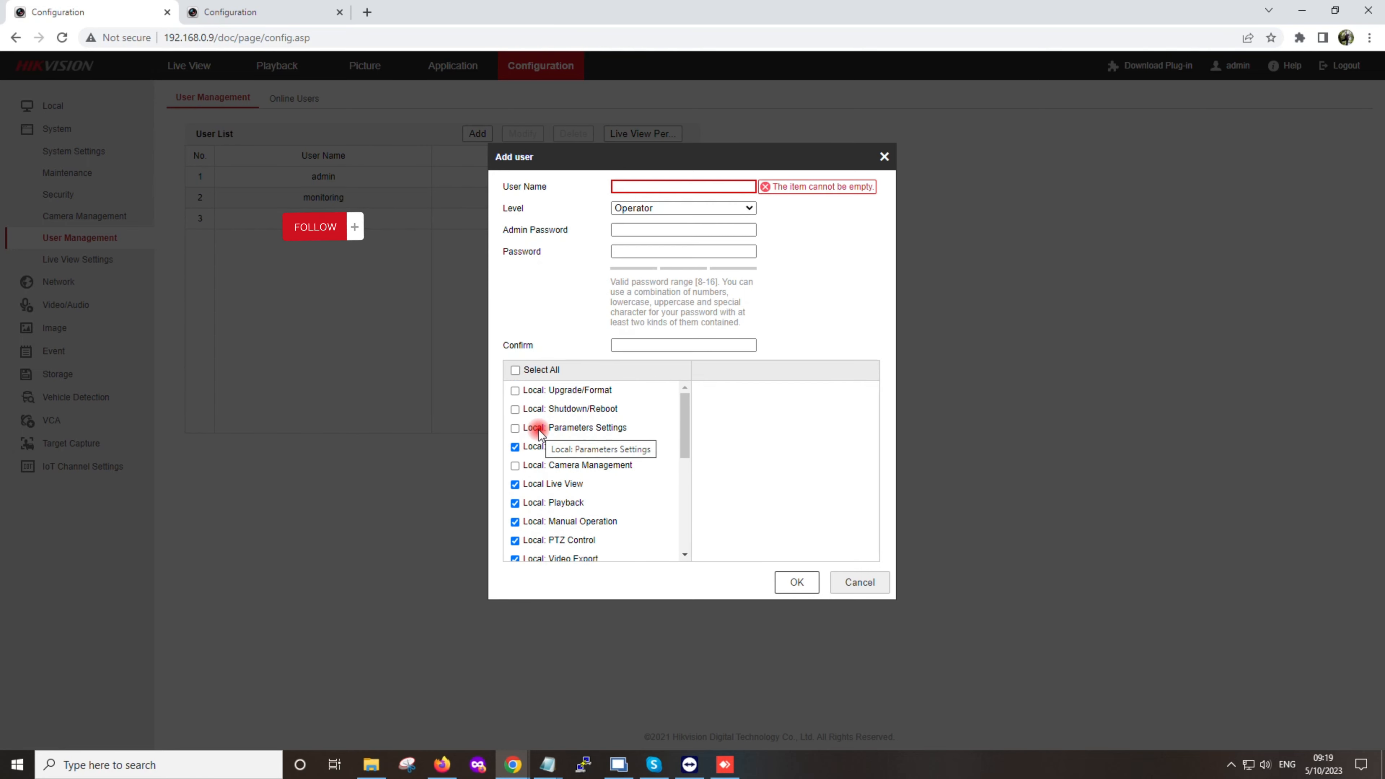
Enter Test as the new user's name, leave the level at Operator, and enter the admin password.
click(629, 188)
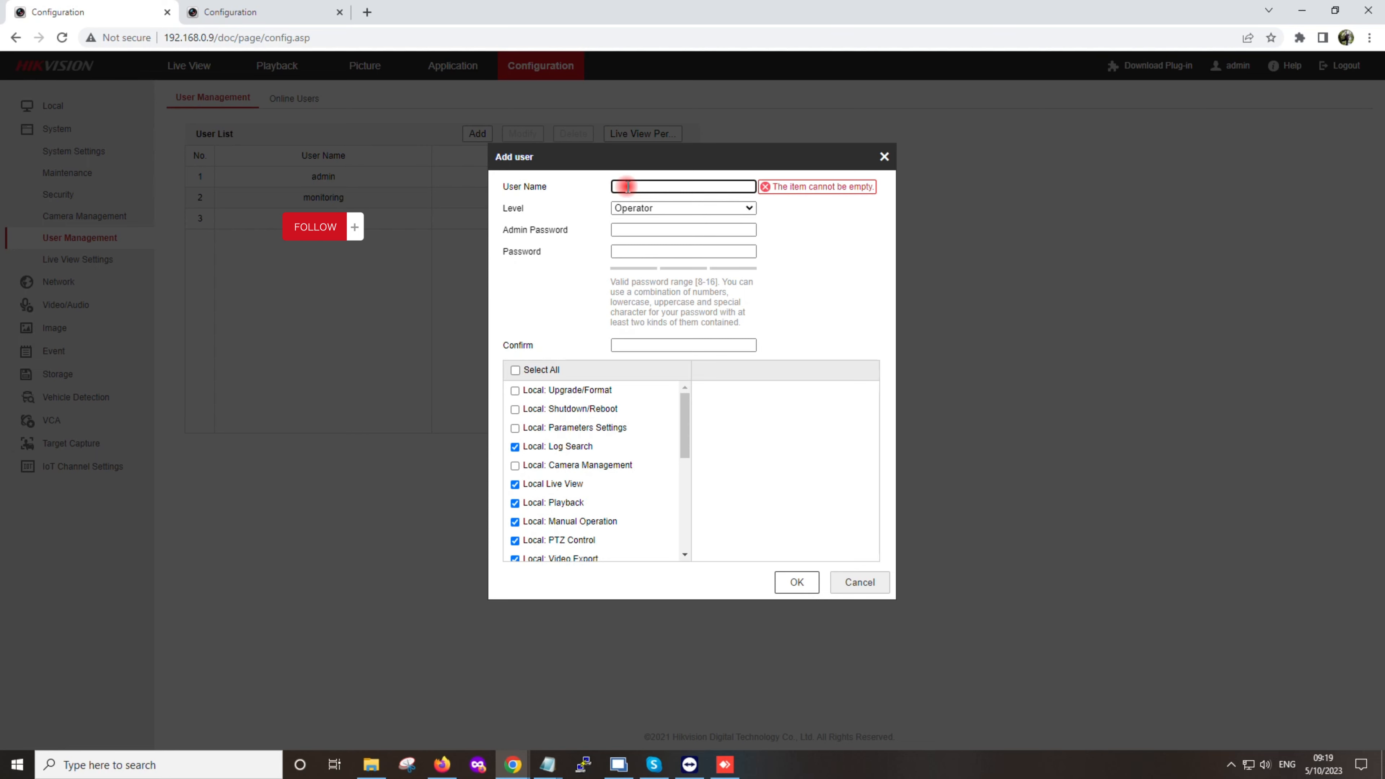
text(Tes)
key(Tab)
key(Tab)
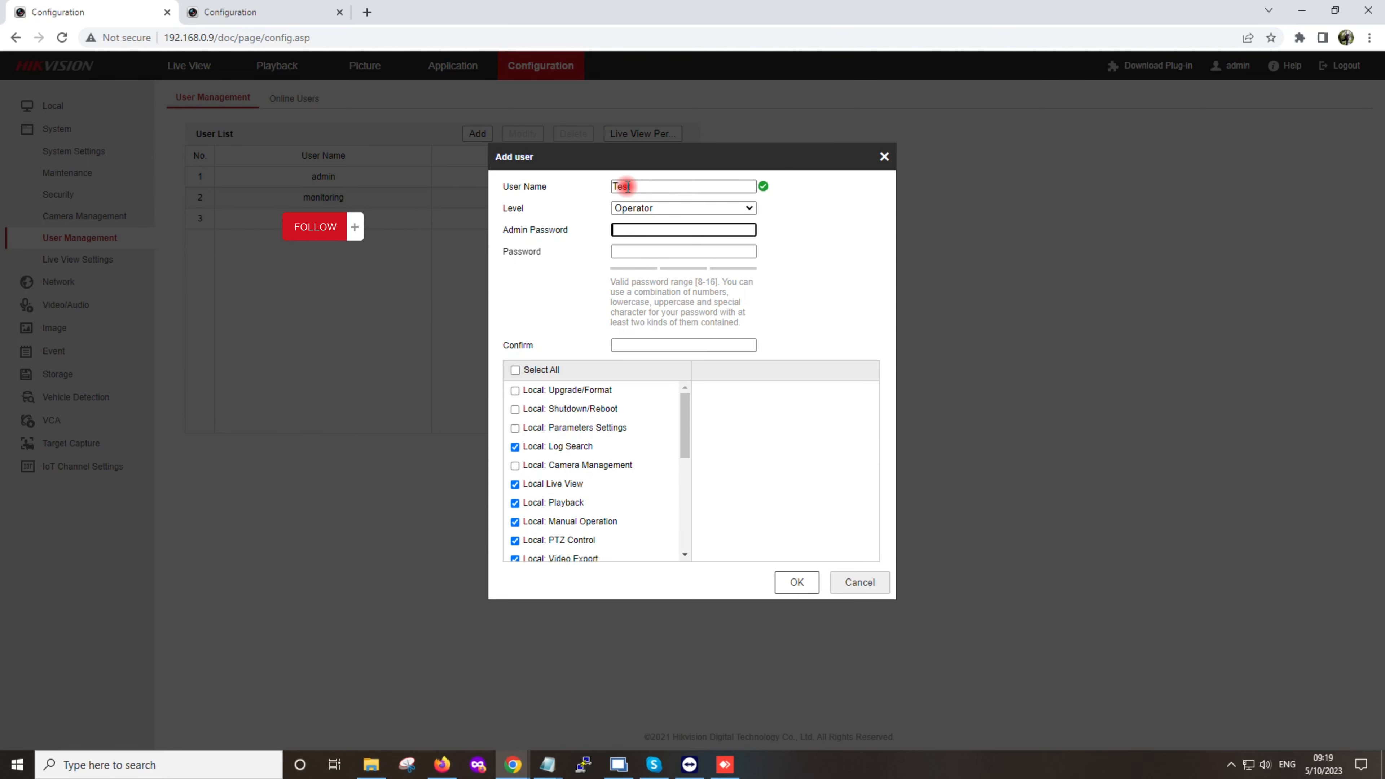
text(••••••••••••••)
key(Tab)
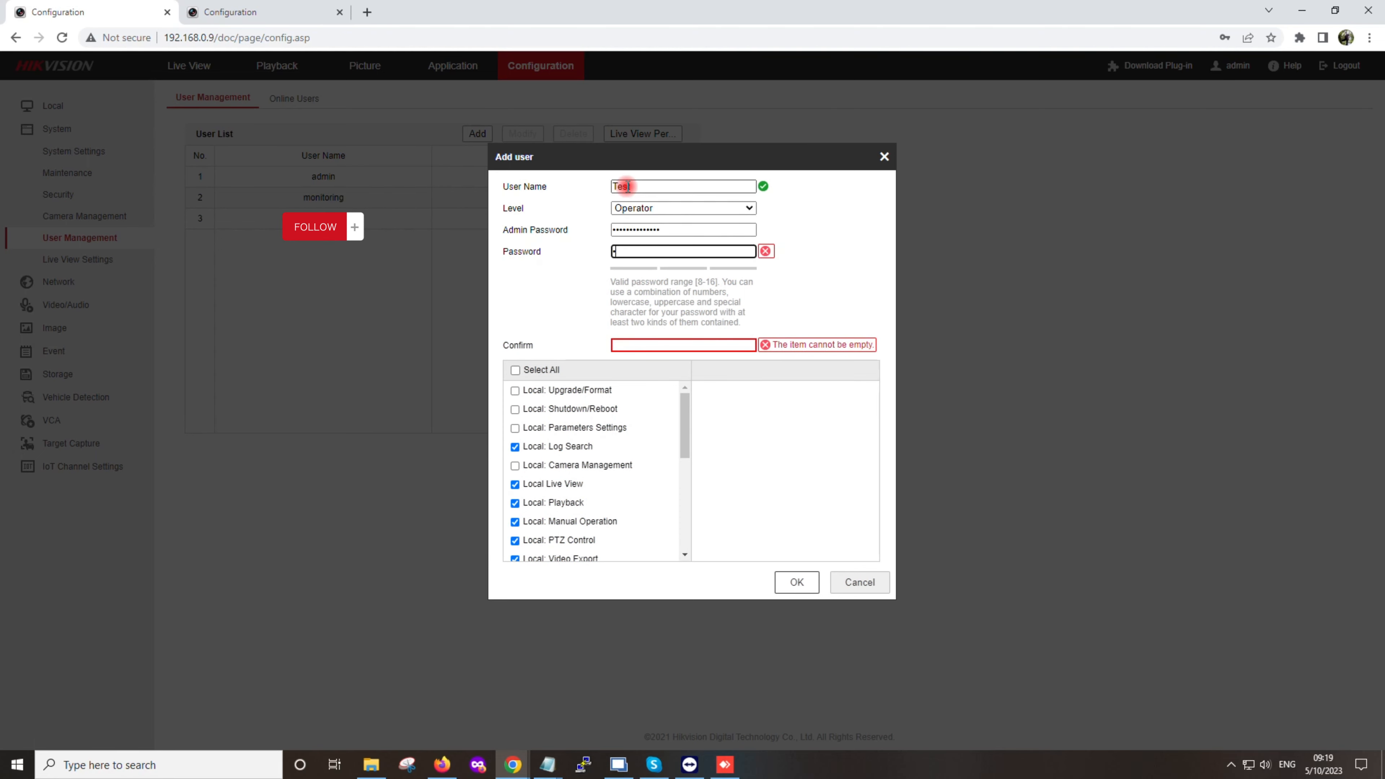
Enter a strong password for the new user and repeat it in the confirmation field.
text(•••••••••)
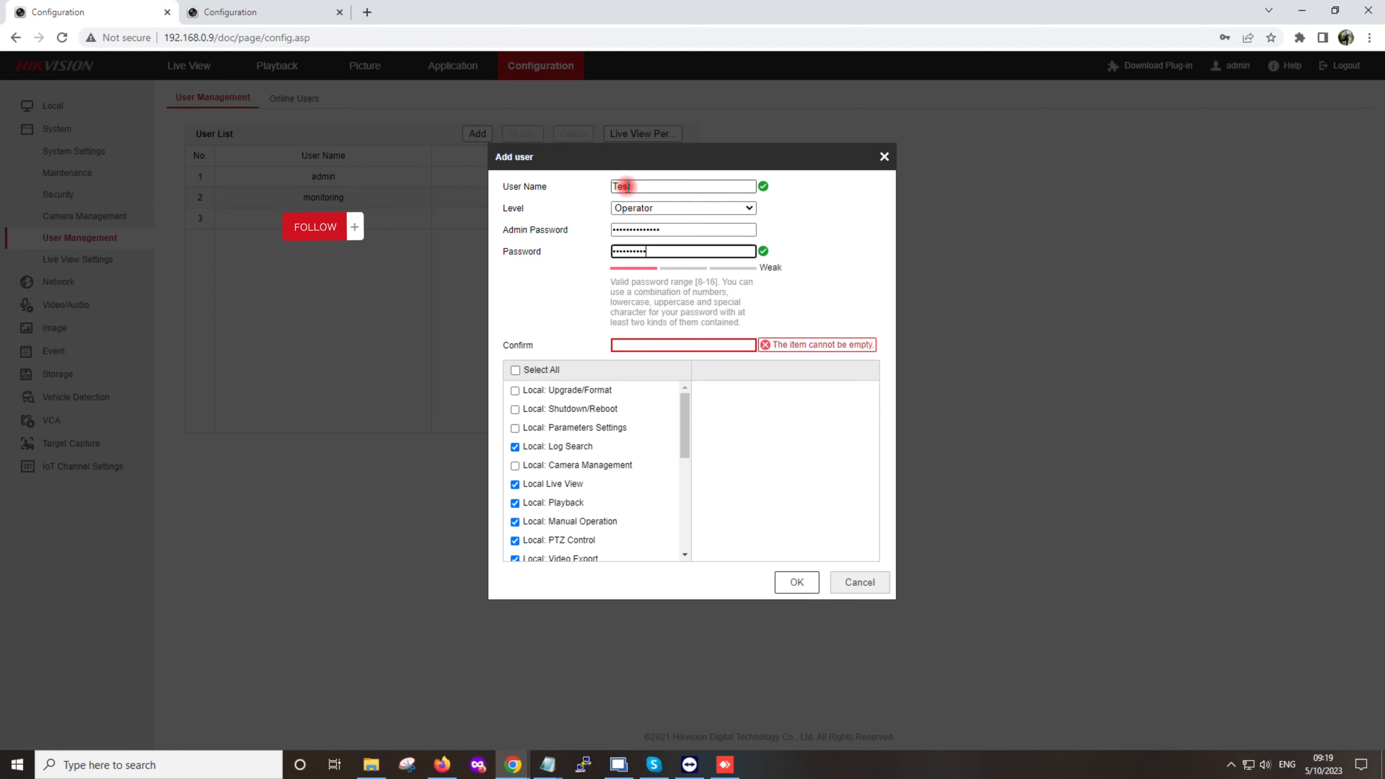
text(•)
text(•)
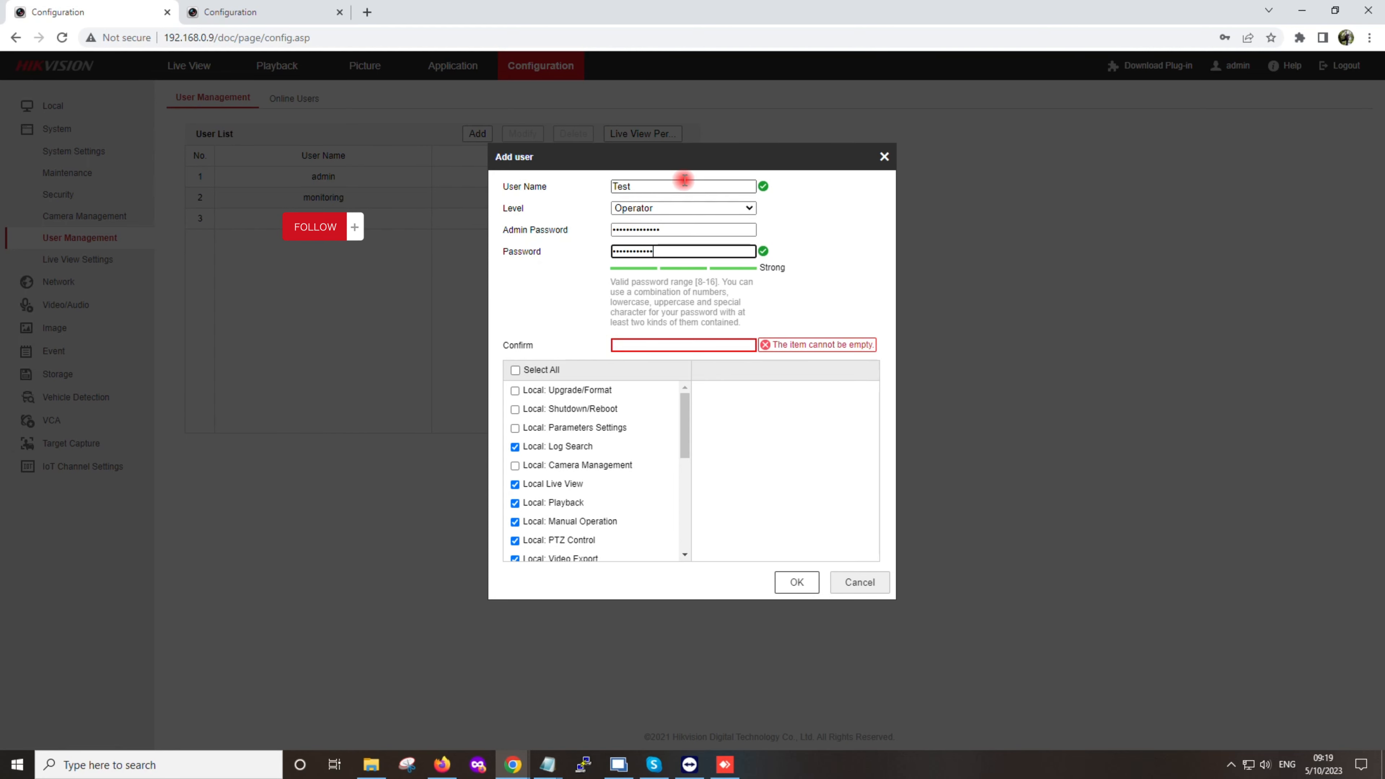
click(700, 347)
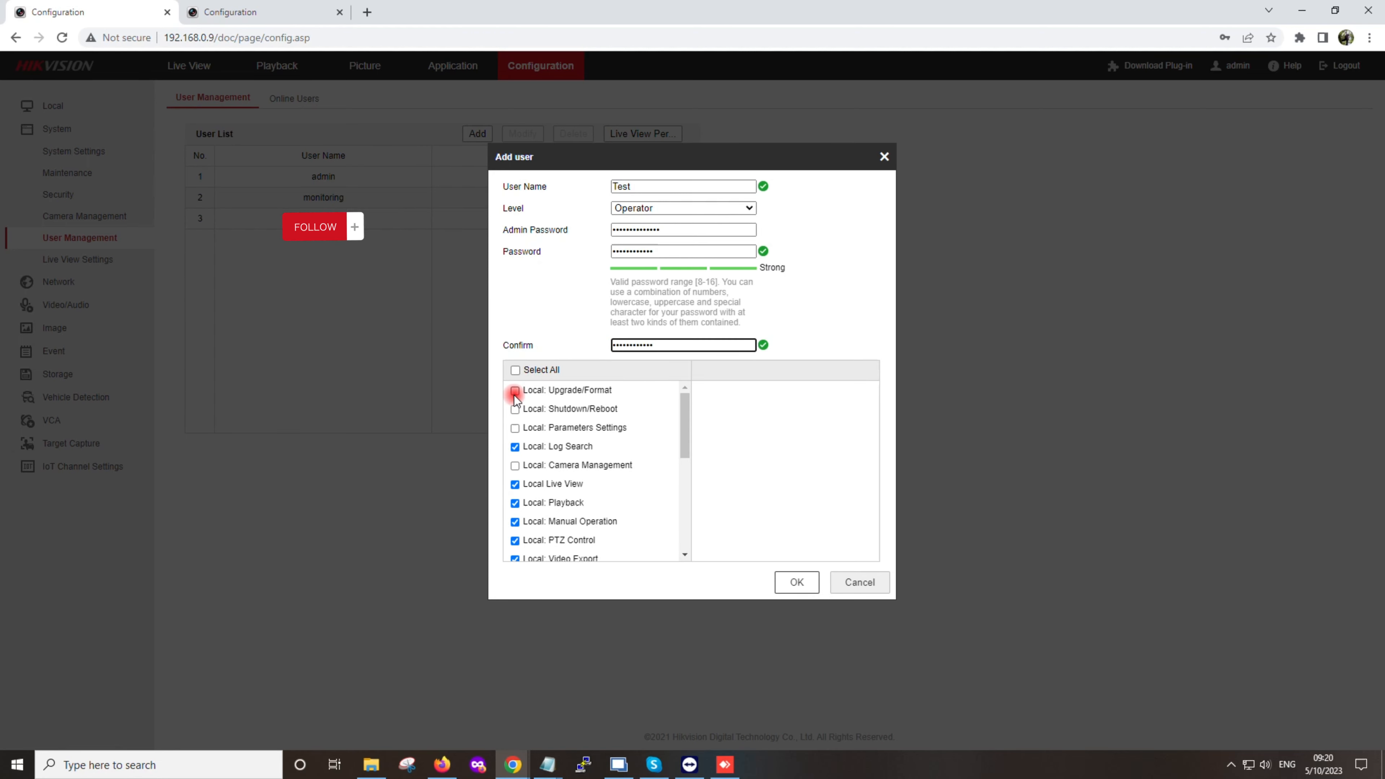
Grant the new user the Local: Upgrade/Format permission.
click(515, 396)
click(515, 390)
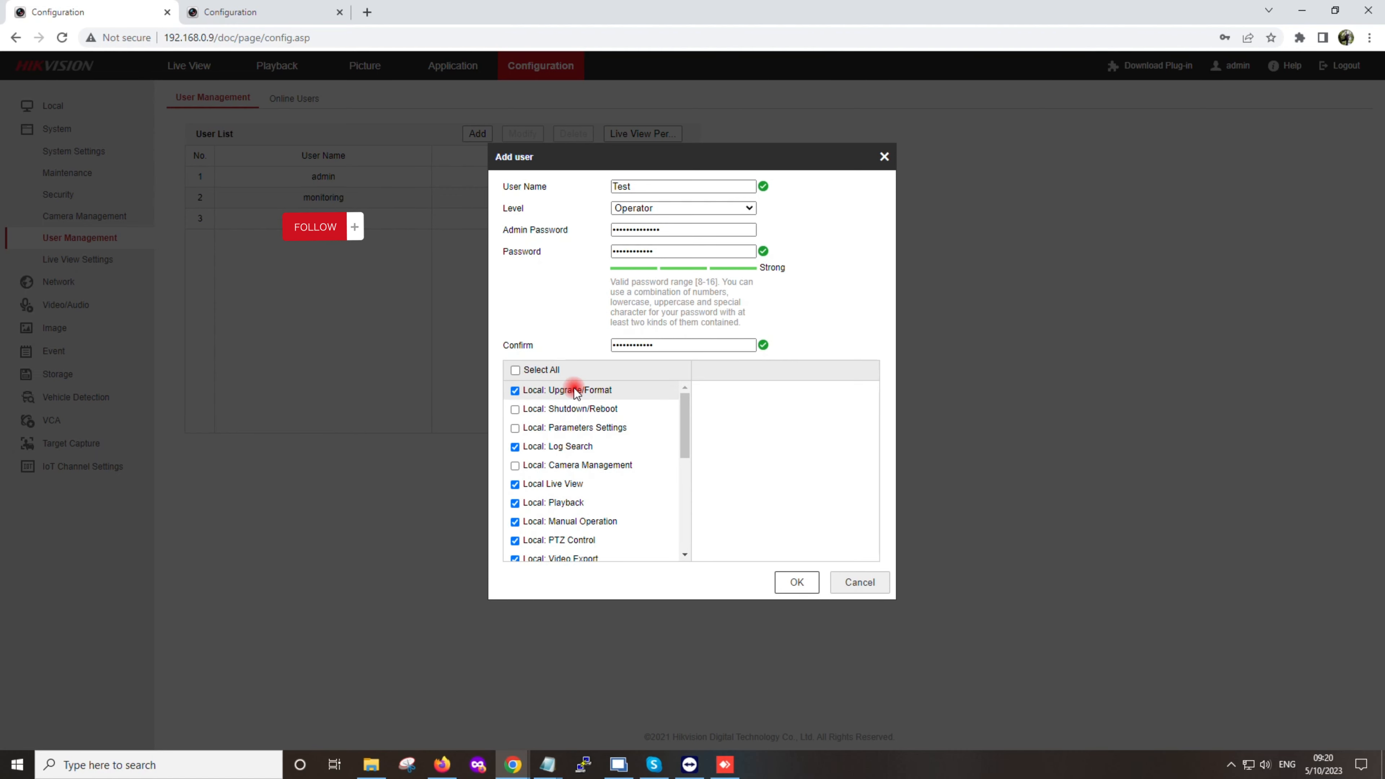
click(591, 390)
Review the local and remote permissions and grant the Remote: Video Output Control permission.
scroll(547, 423, down, 2)
scroll(570, 437, up, 2)
drag(684, 439, 687, 463)
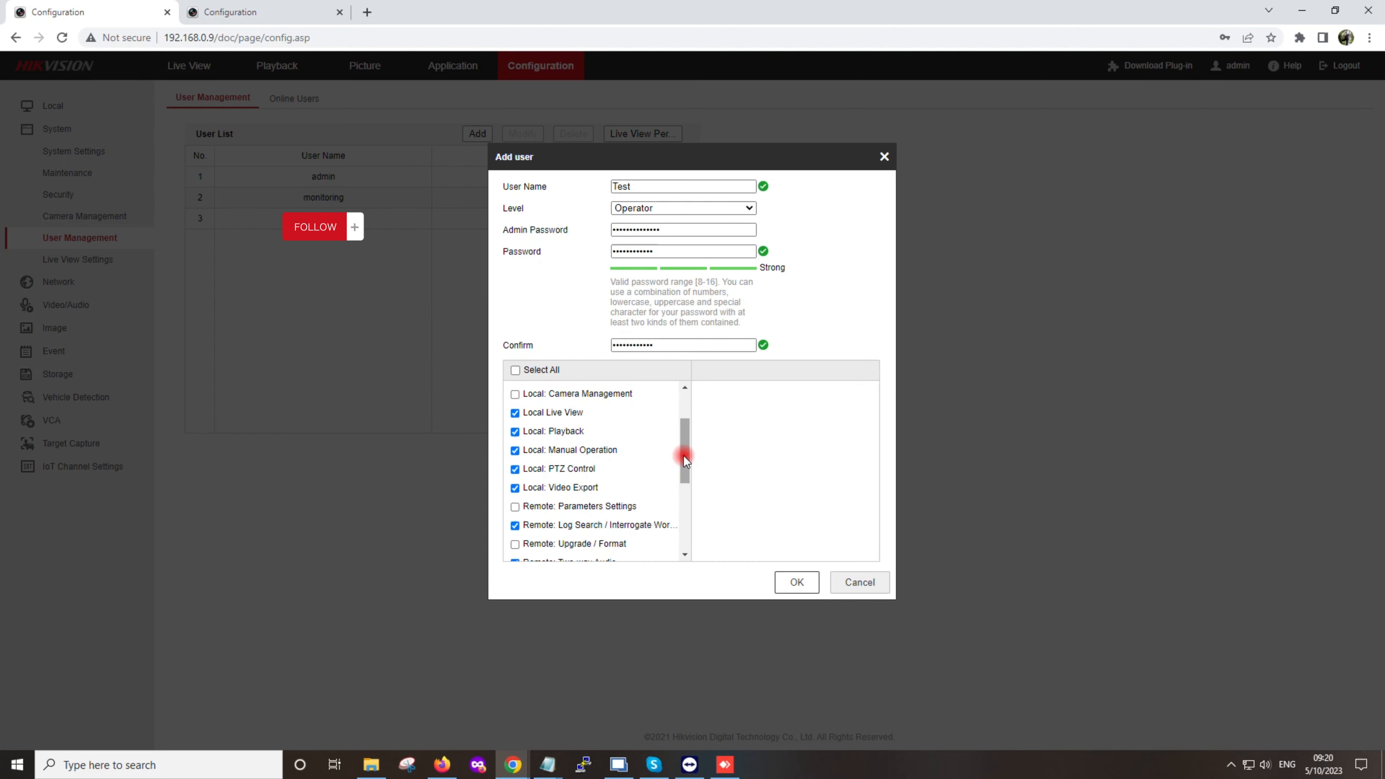
drag(684, 456, 684, 478)
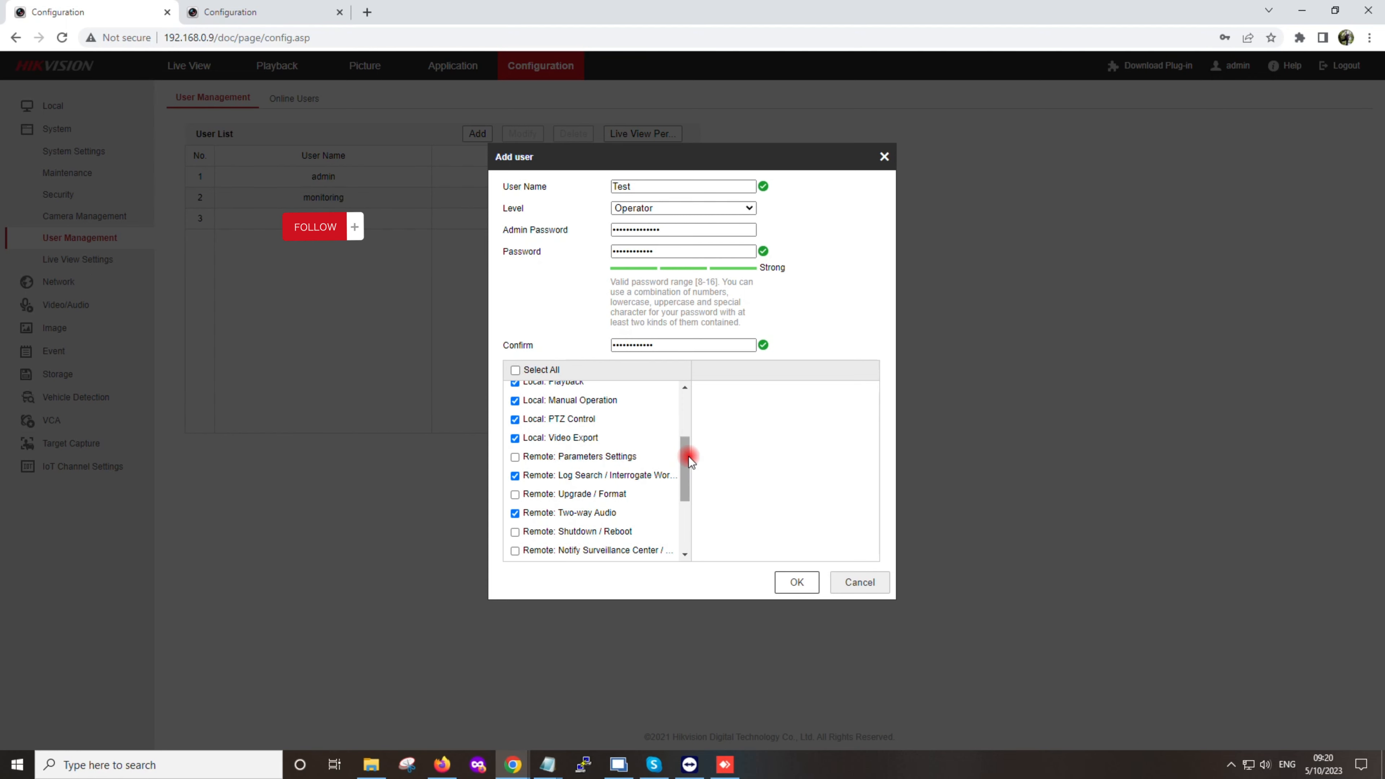
drag(688, 456, 688, 490)
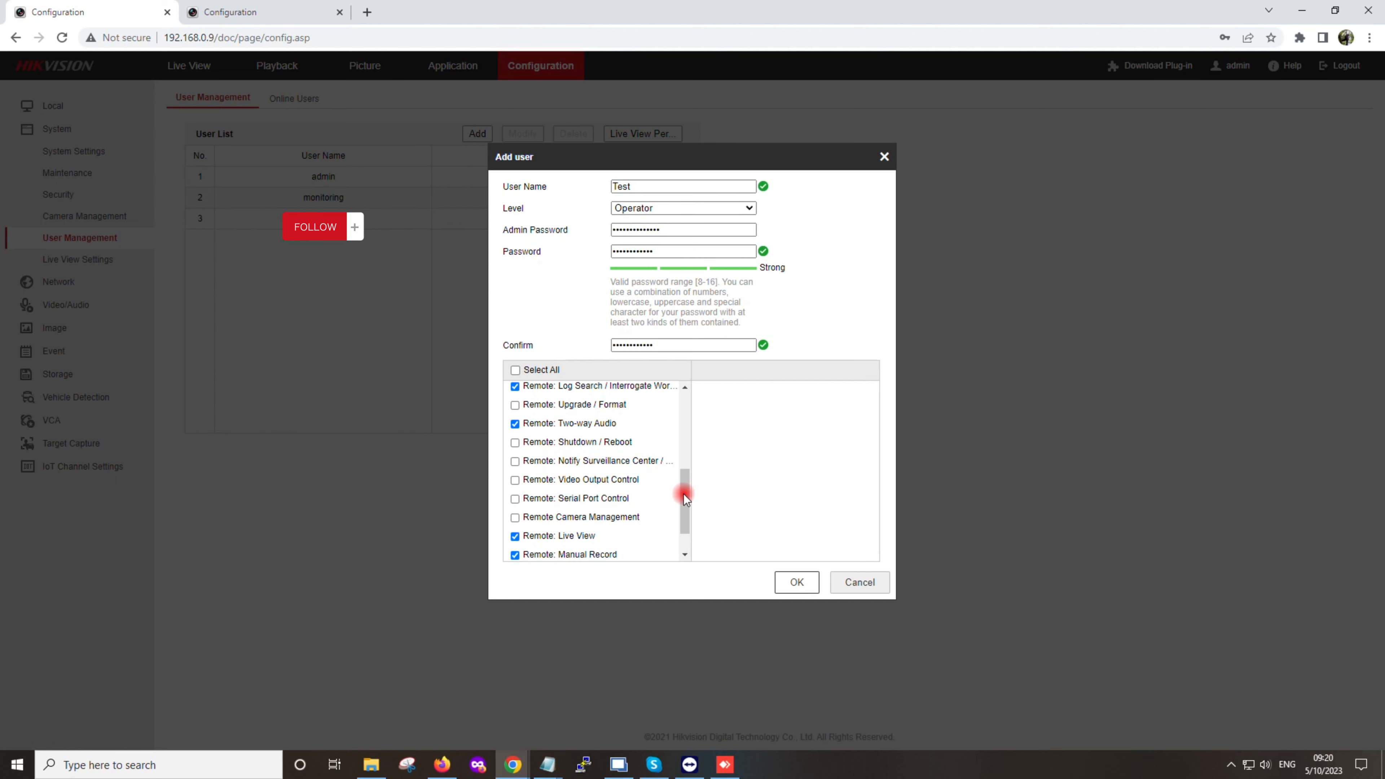
drag(685, 494, 684, 514)
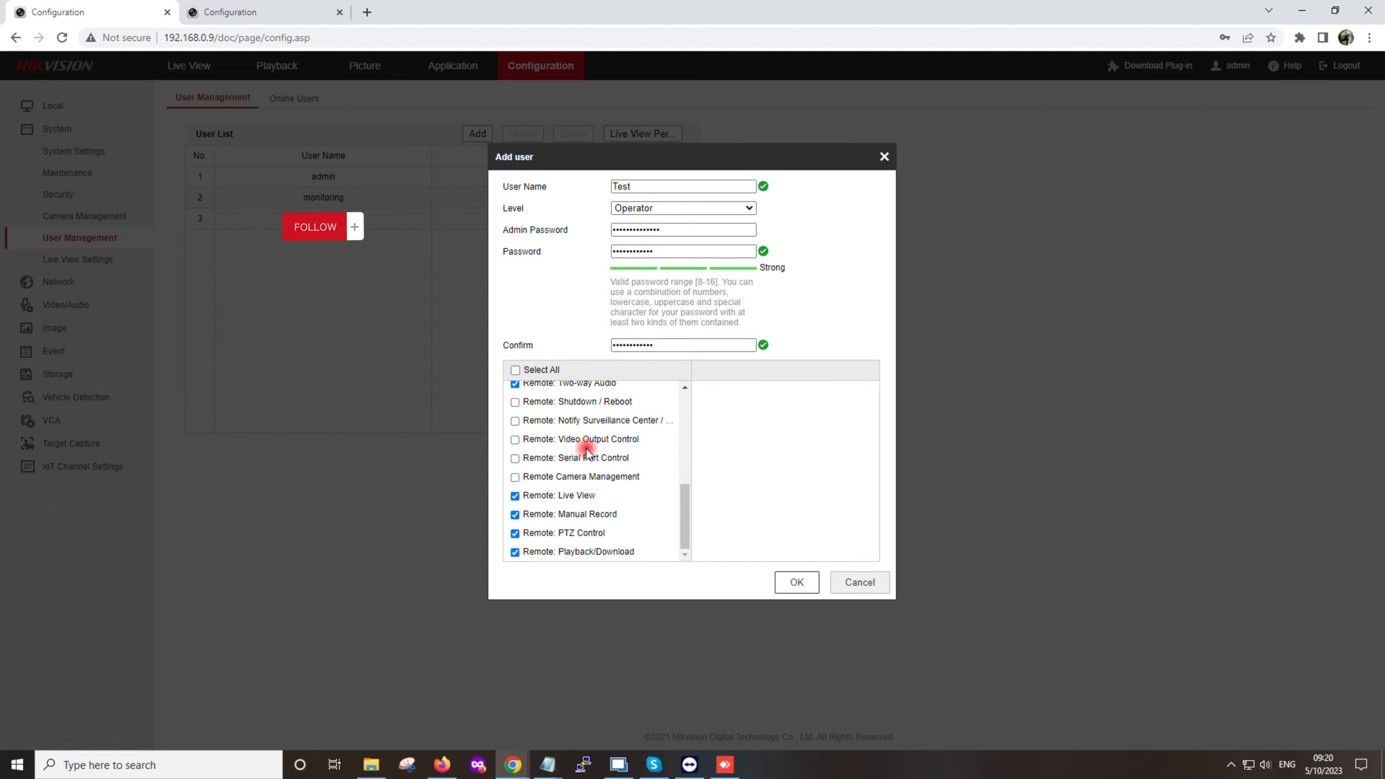
click(515, 440)
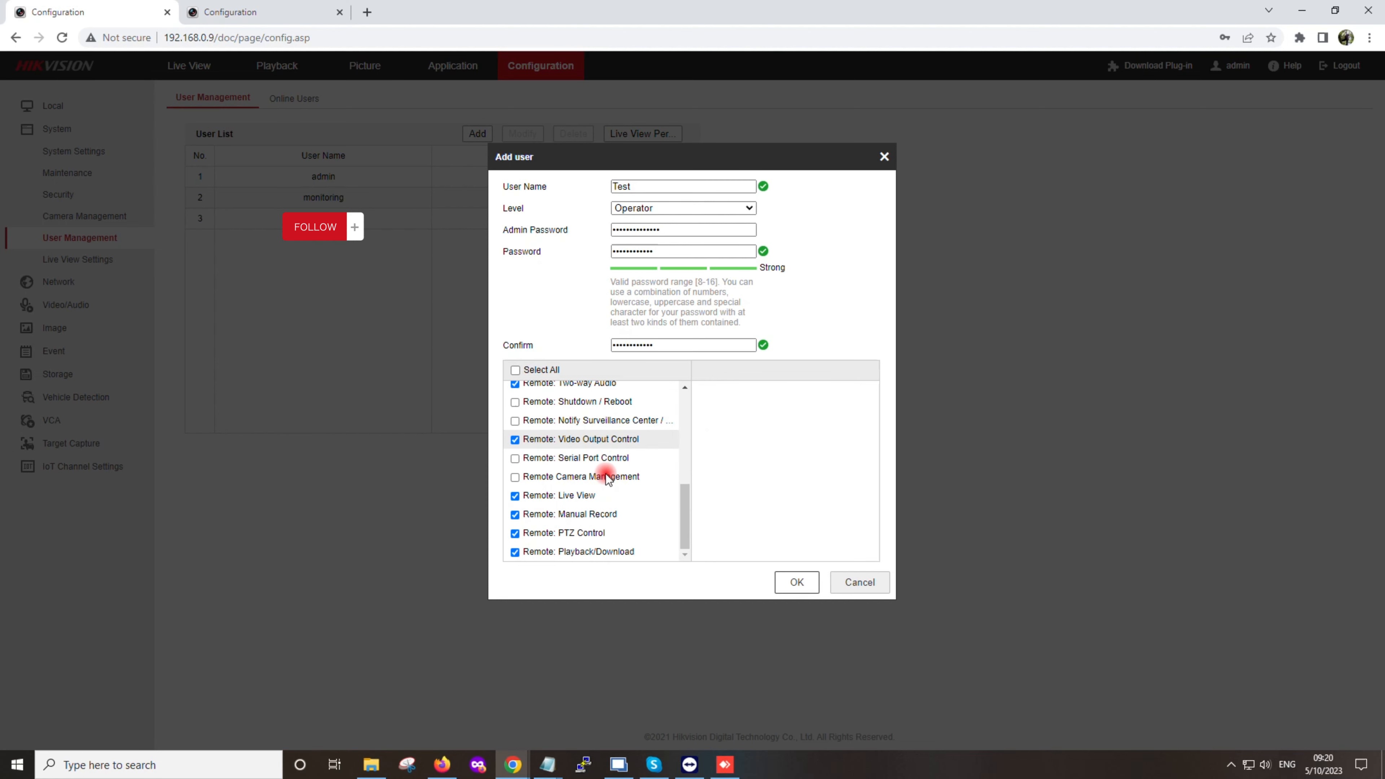
Exclude camera D2 from the Remote: Live View permission.
click(576, 495)
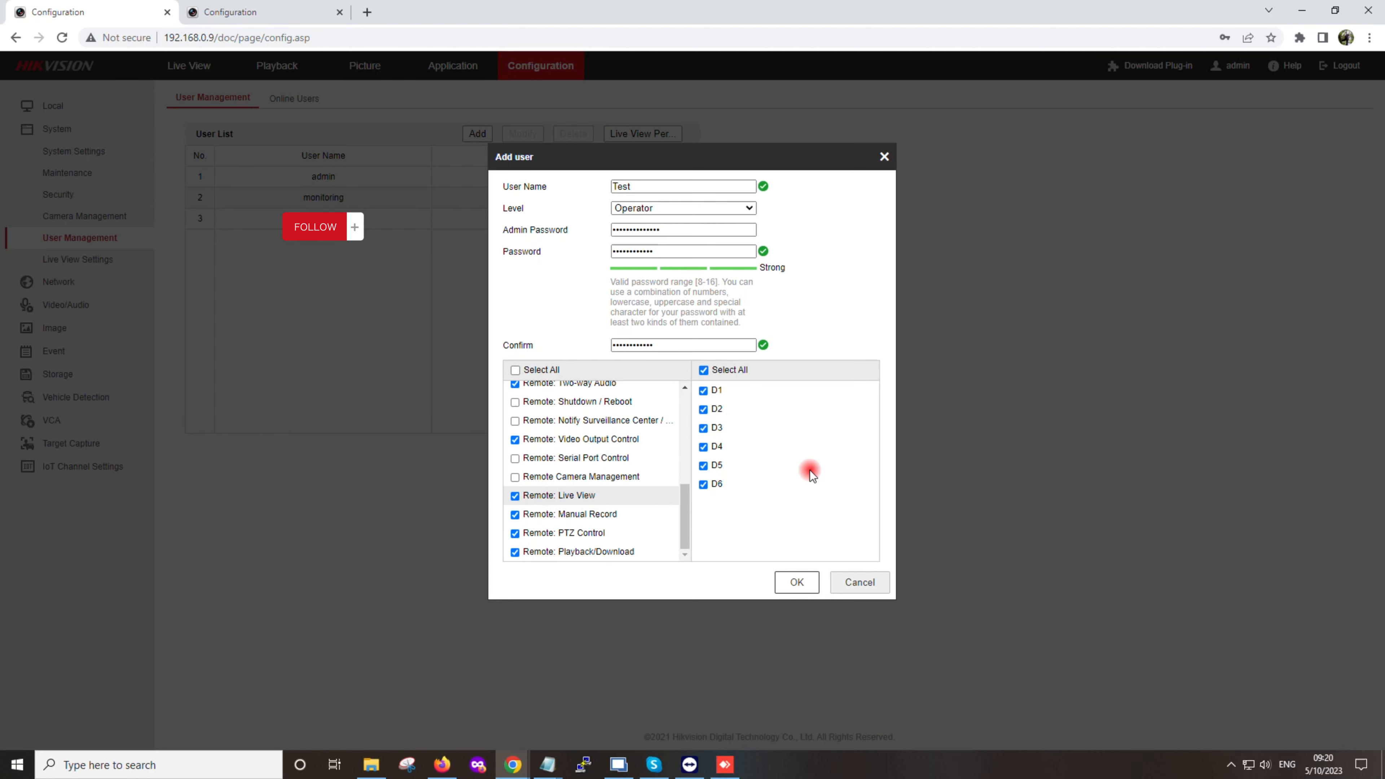
click(705, 371)
click(704, 371)
click(704, 409)
Exclude cameras D3 and D5 from the Remote: Playback/Download permission.
click(589, 551)
click(703, 466)
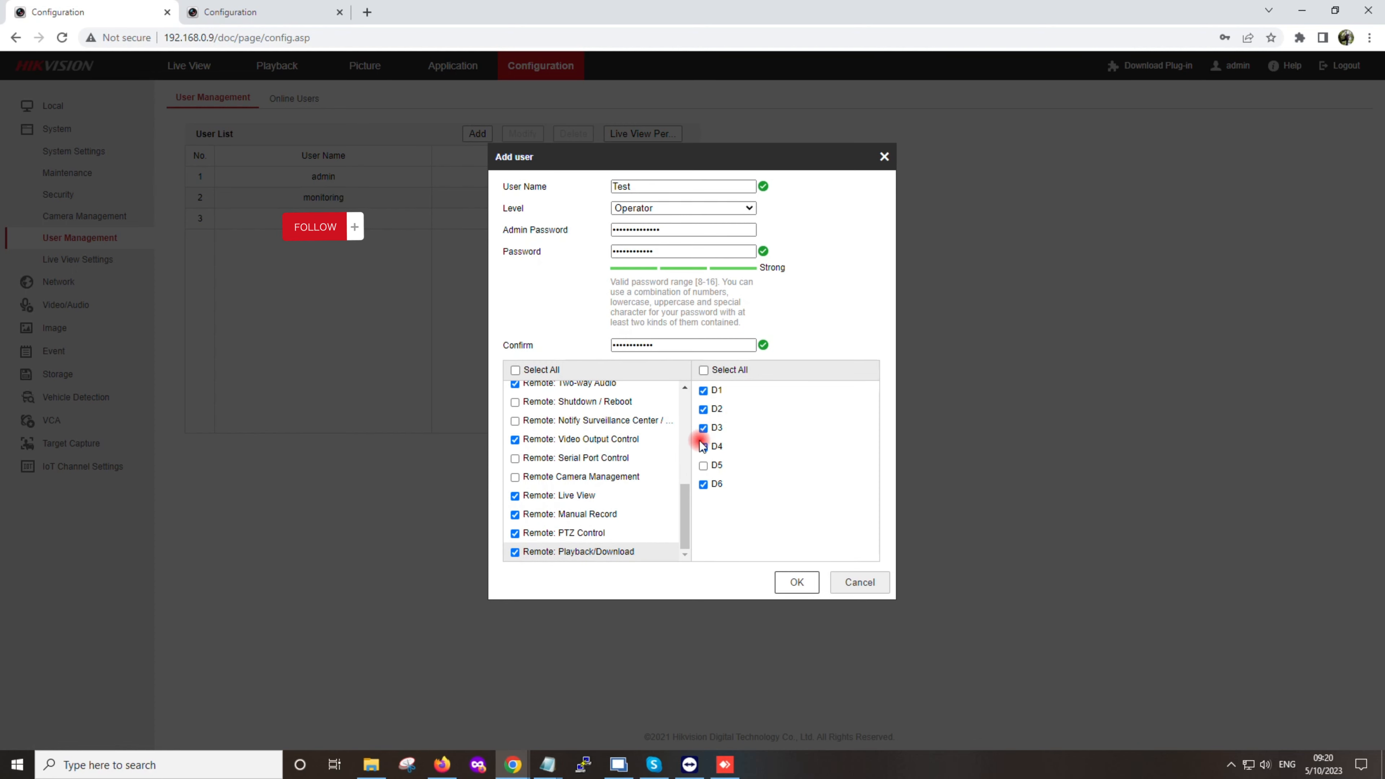
click(703, 428)
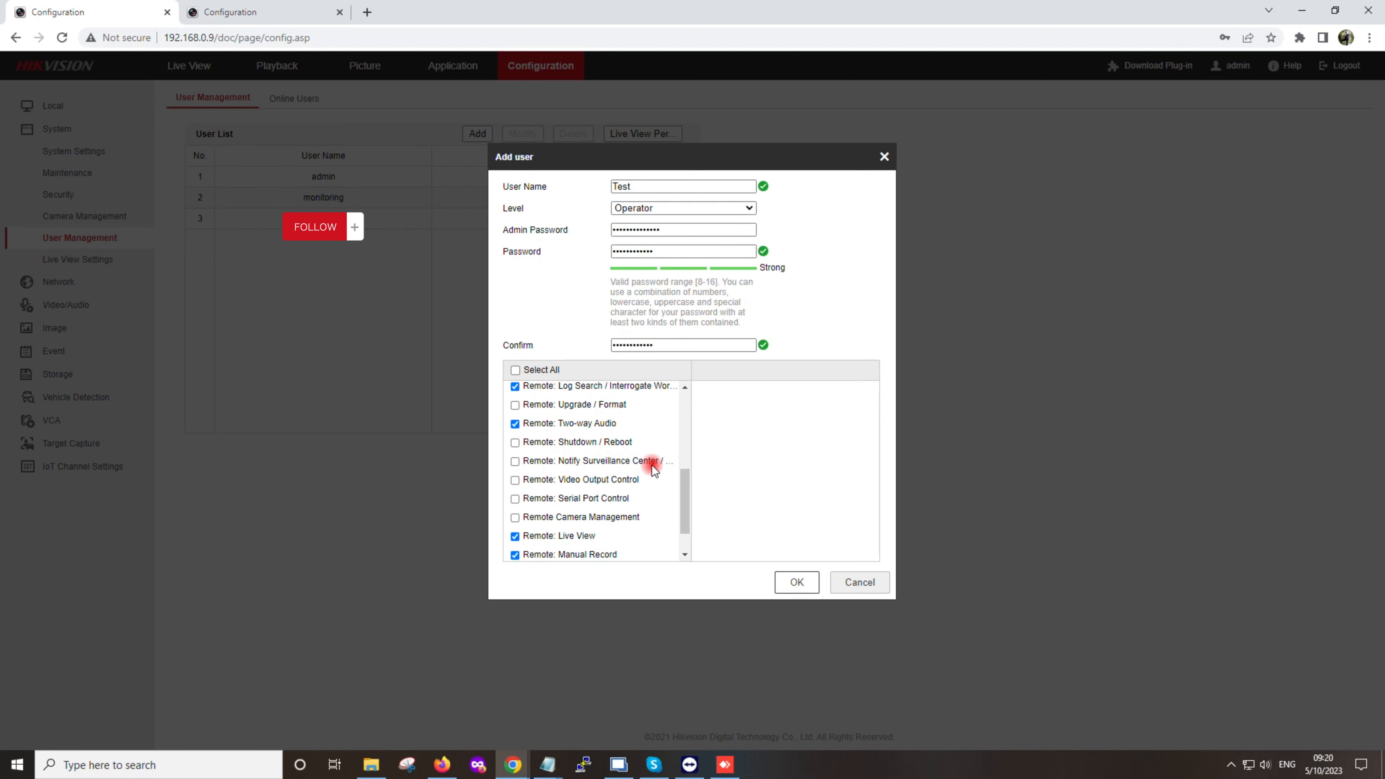
Grant the new user the Remote: Video Output Control permission.
scroll(685, 494, down, 1)
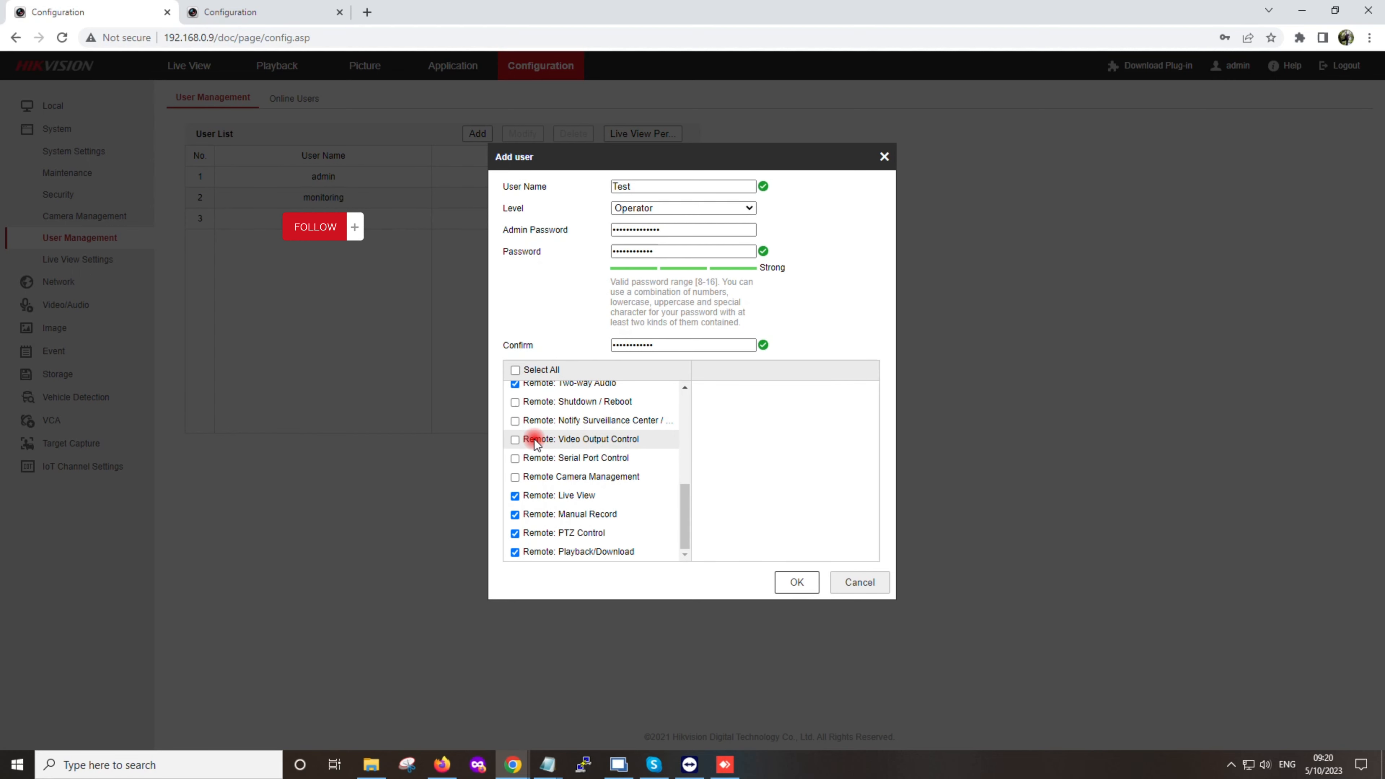
click(516, 440)
Exclude cameras D2, D4 and D5 from the Remote: Live View permission.
click(576, 496)
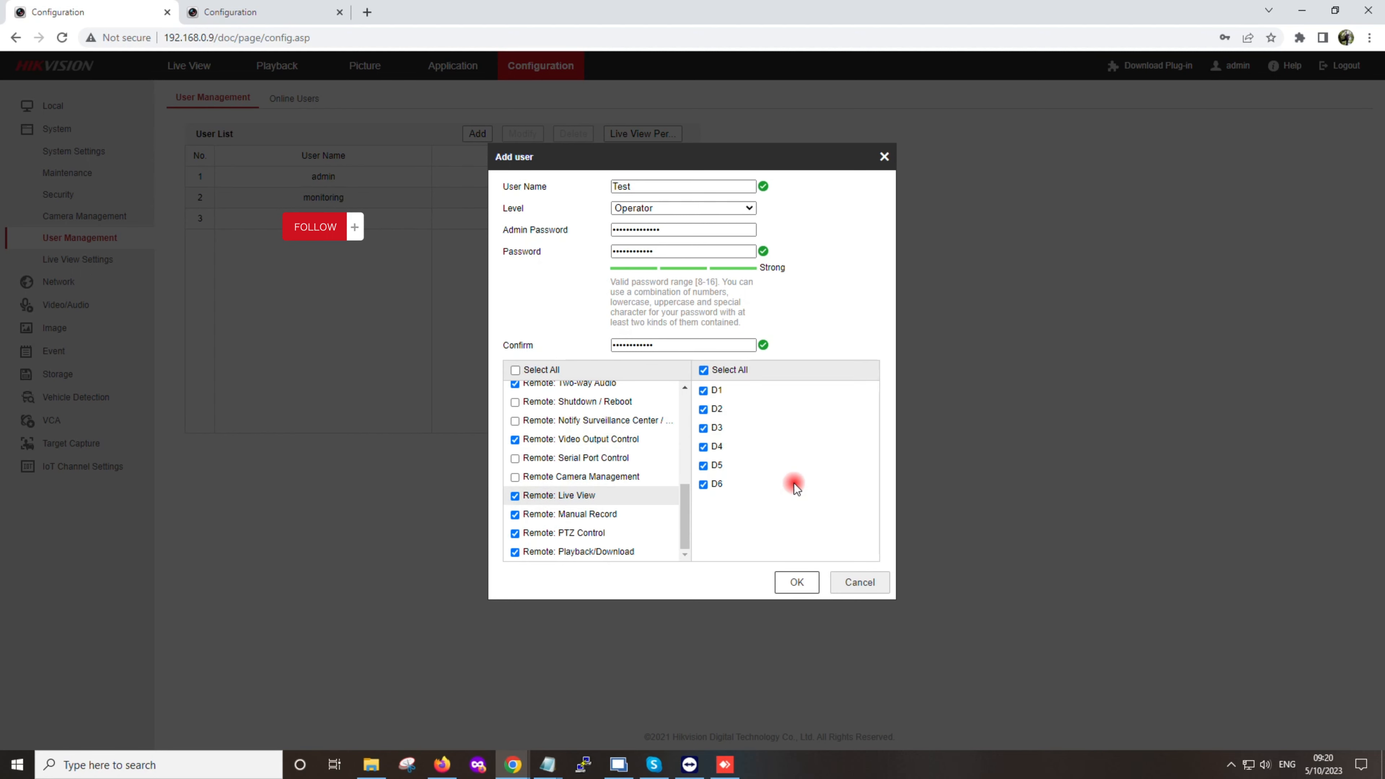
click(703, 370)
click(704, 372)
click(704, 410)
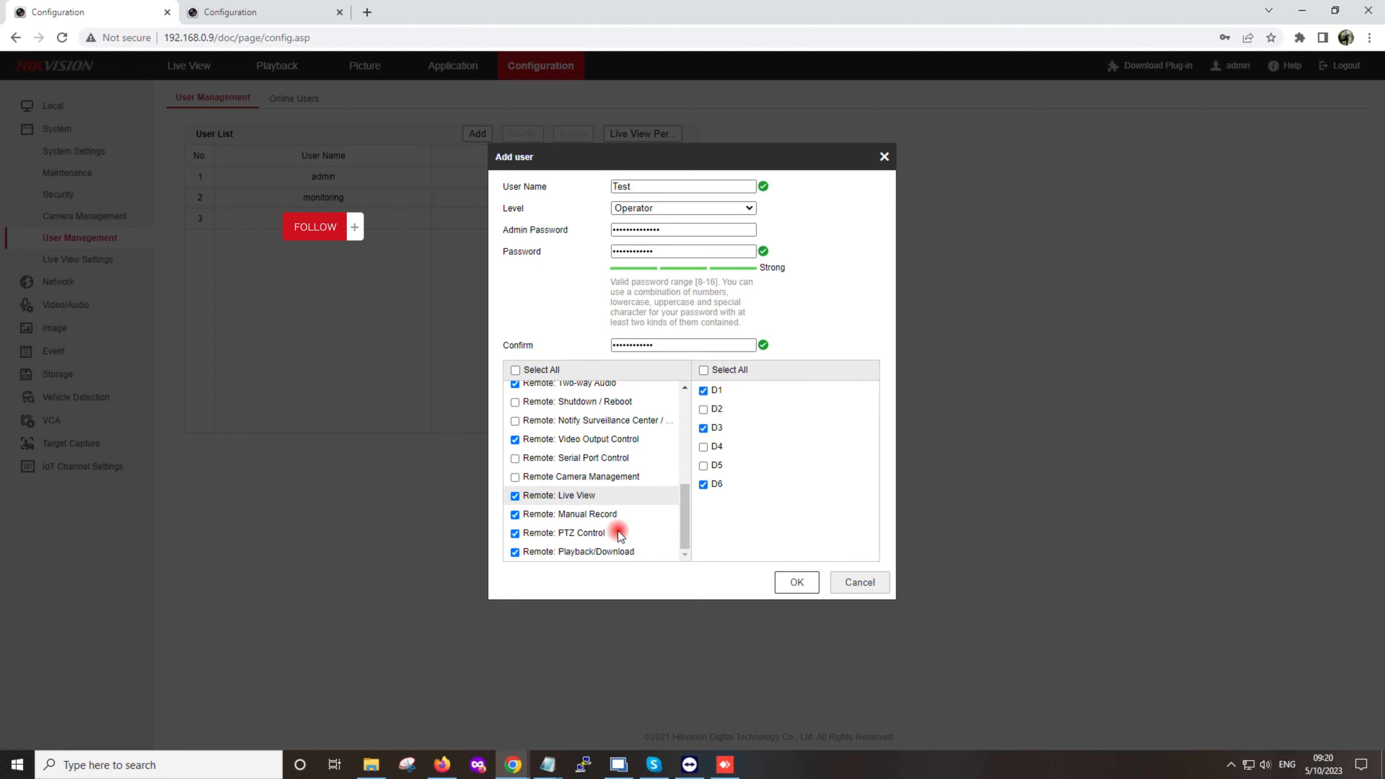
Exclude cameras D5 and D3 from the Remote: Playback/Download permission.
click(612, 548)
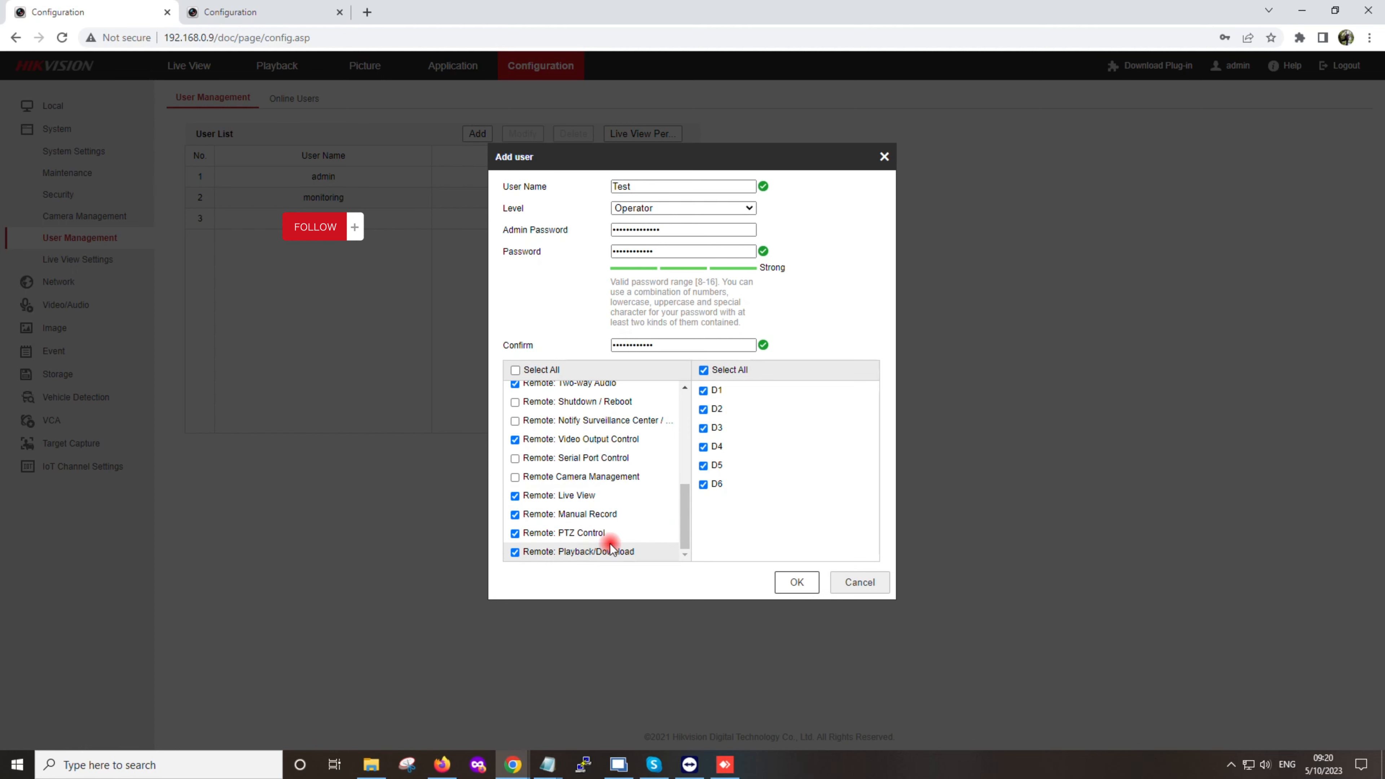
click(703, 466)
click(703, 429)
Exclude cameras D2 and D4 from the Remote: Live View permission.
click(600, 440)
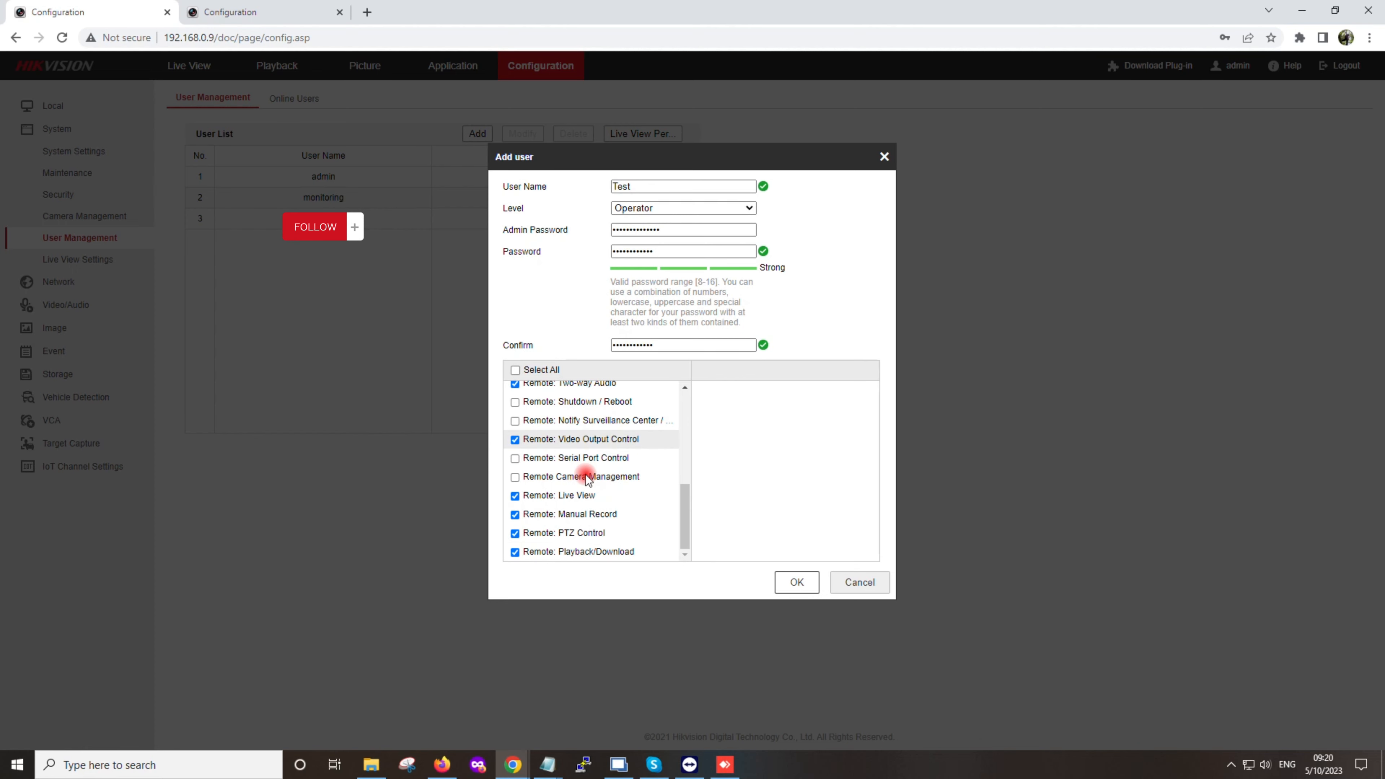
click(576, 496)
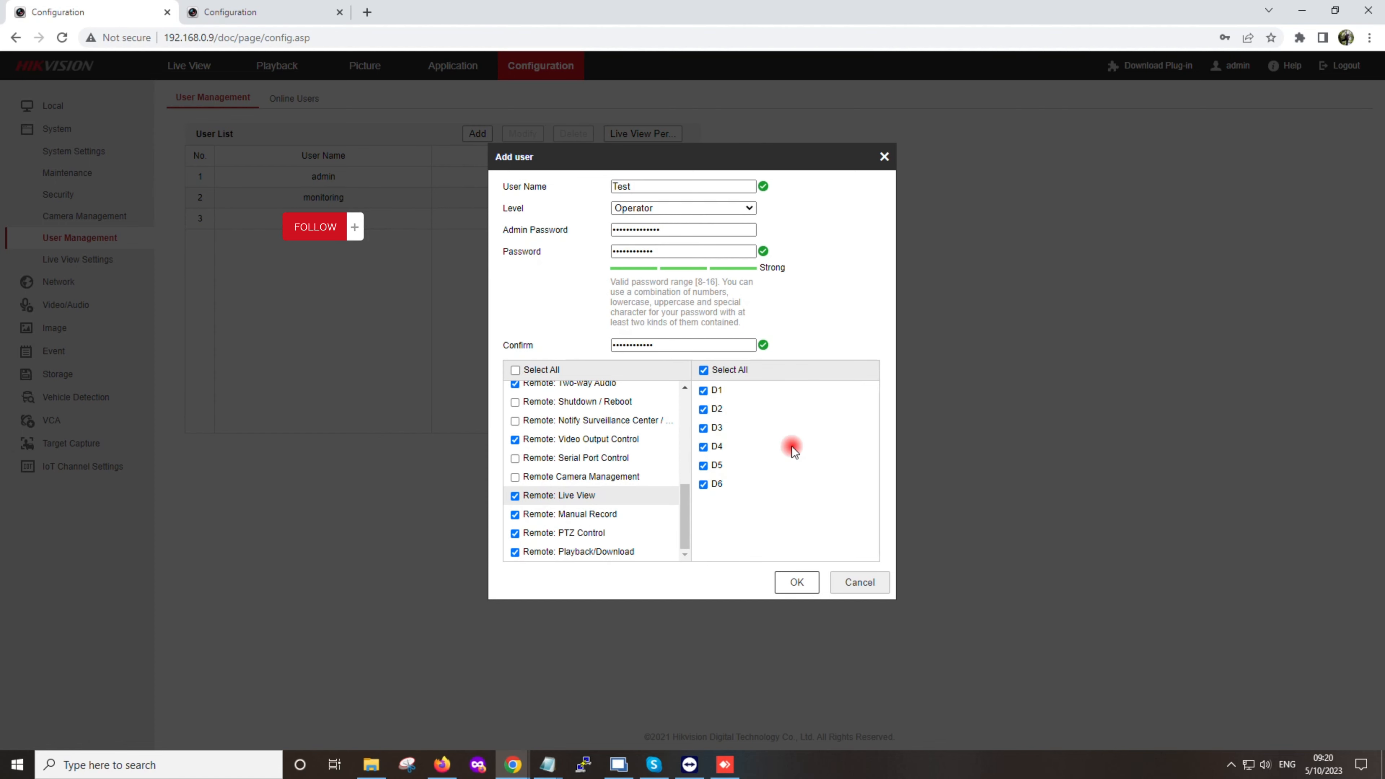
click(703, 371)
click(704, 371)
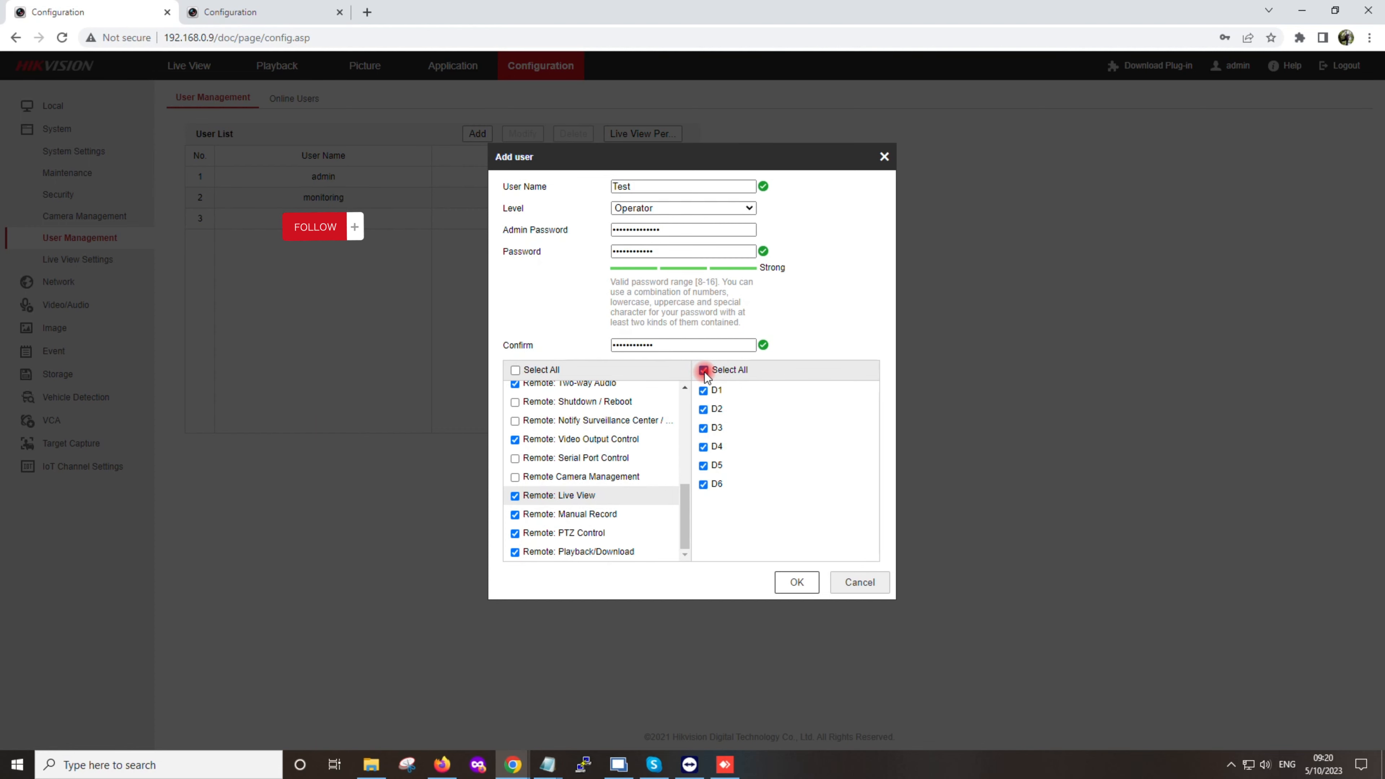
click(704, 409)
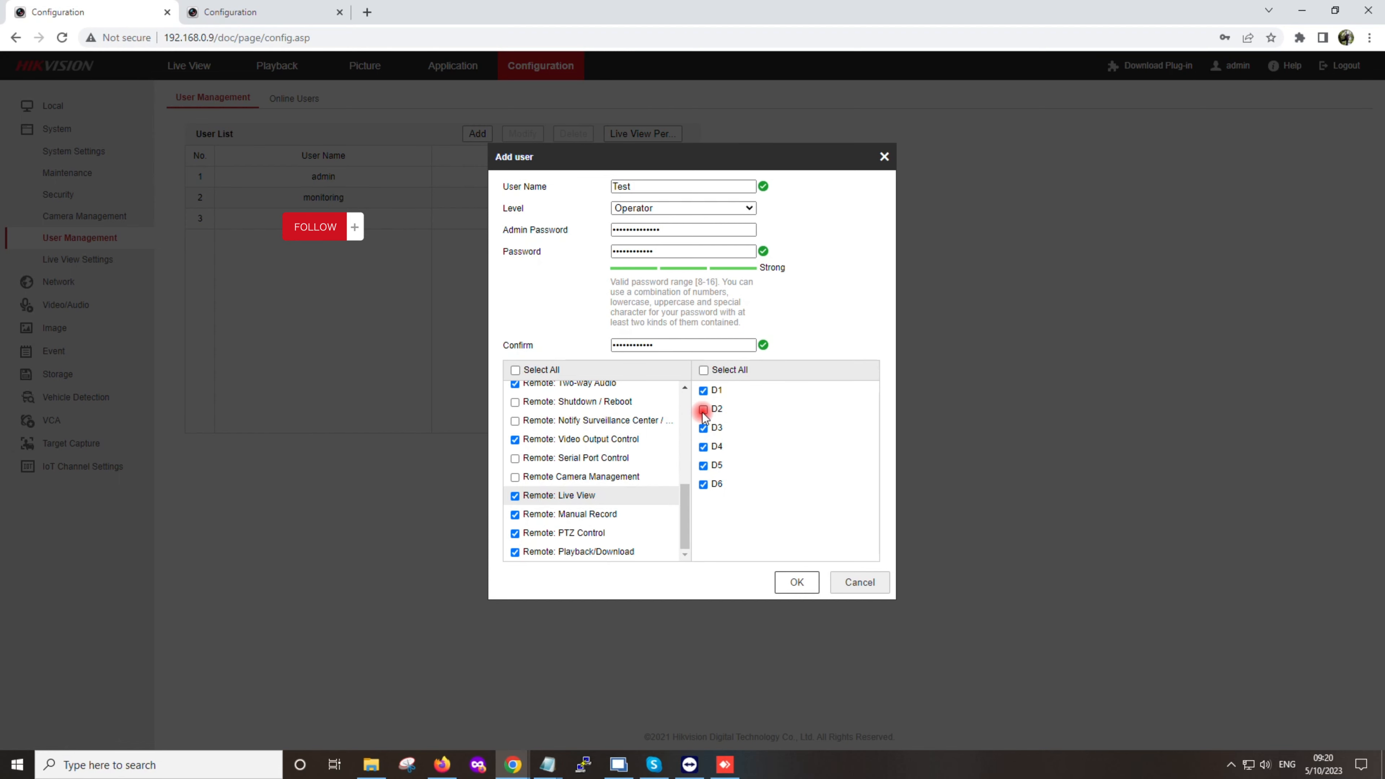
click(704, 447)
Exclude cameras D5 and D3 from the Remote: Playback/Download permission.
click(590, 550)
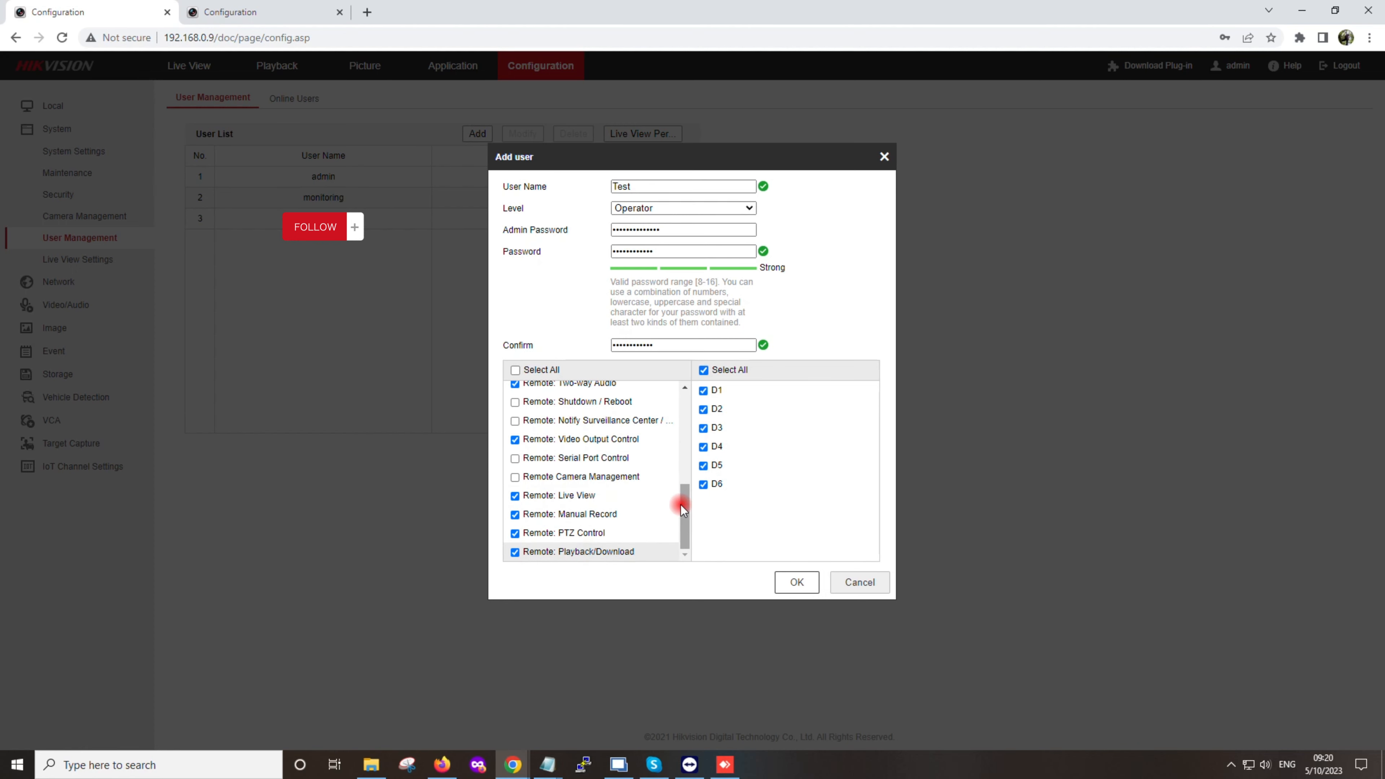
click(704, 466)
click(703, 430)
Clear all cameras from the Remote: Live View permission and open the camera selection for Remote: Manual Record.
click(589, 440)
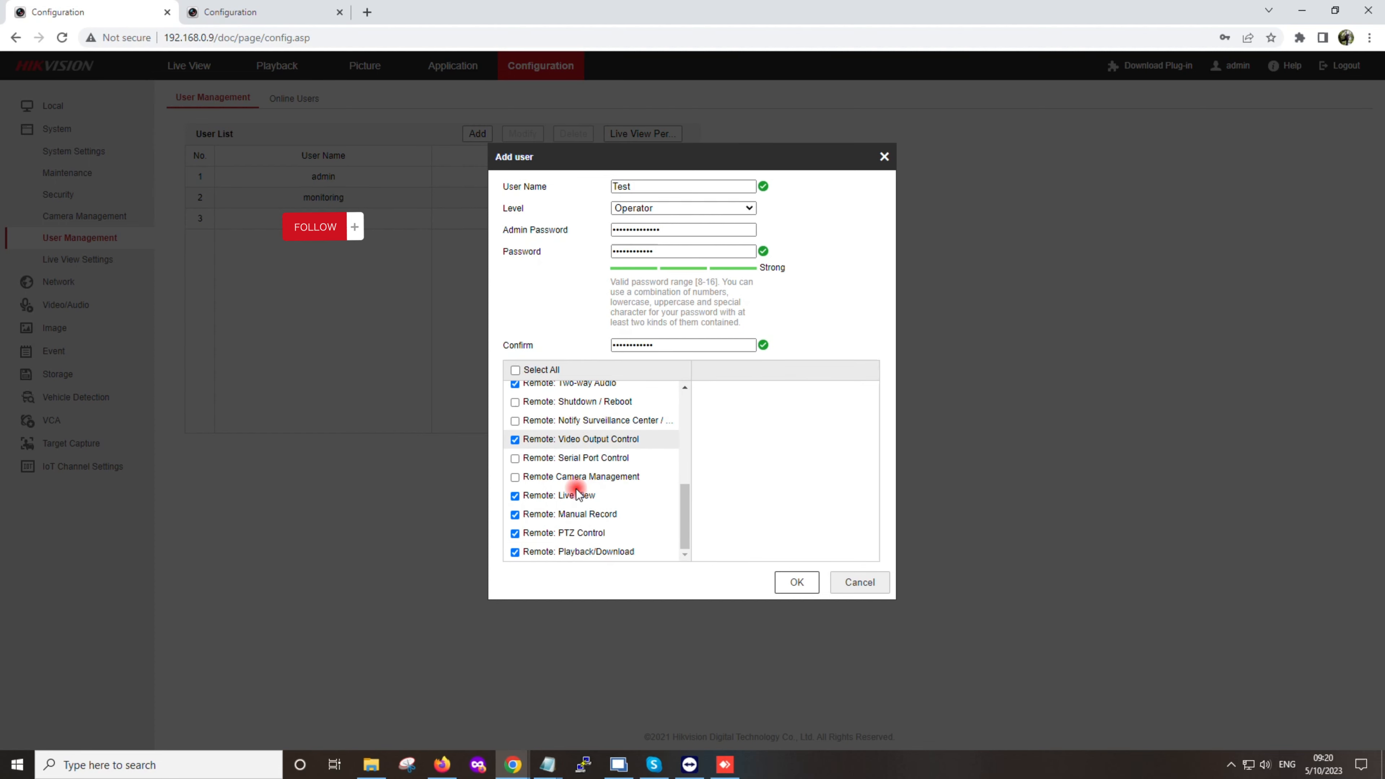
click(576, 496)
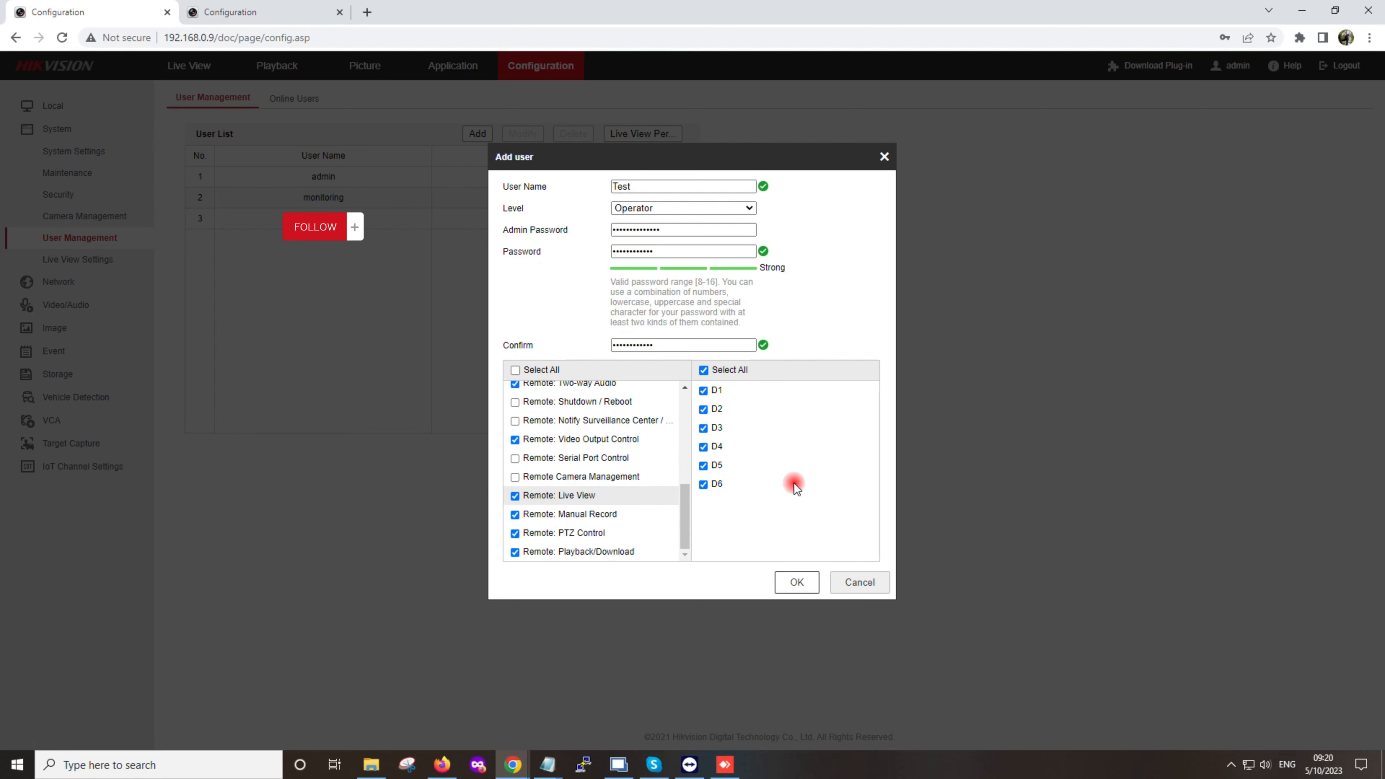
click(704, 371)
click(598, 519)
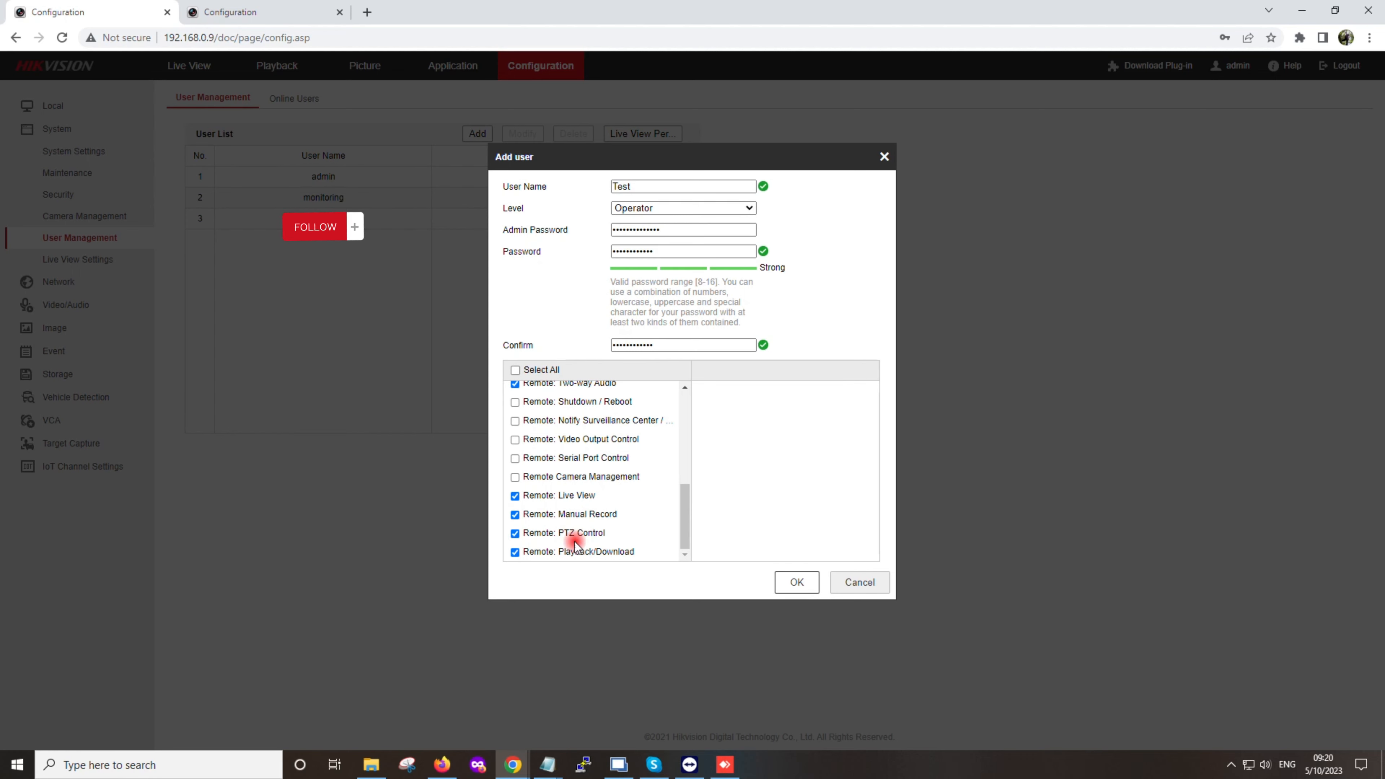
scroll(574, 542, up, 3)
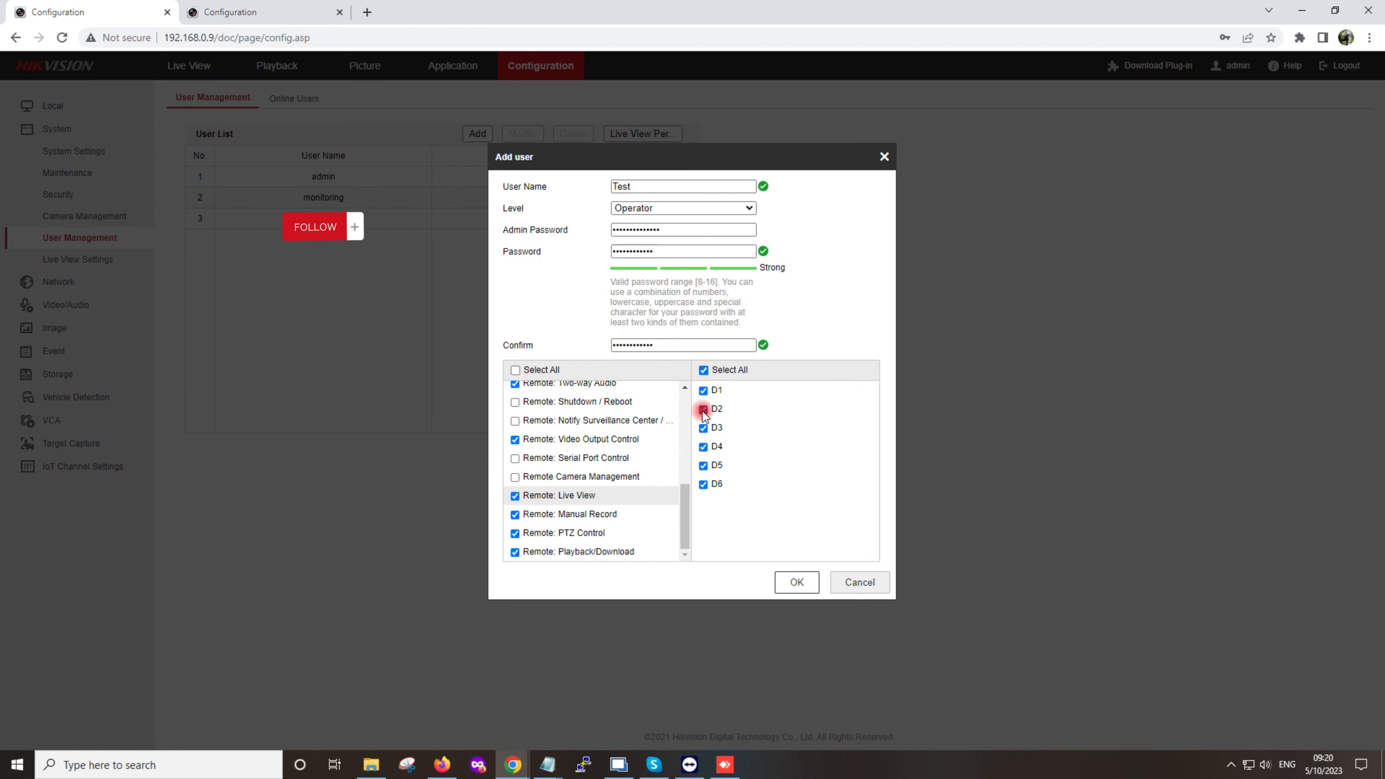
Exclude camera D2 from the Remote: Live View permission and cameras D5 and D3 from Remote: Playback/Download.
click(703, 409)
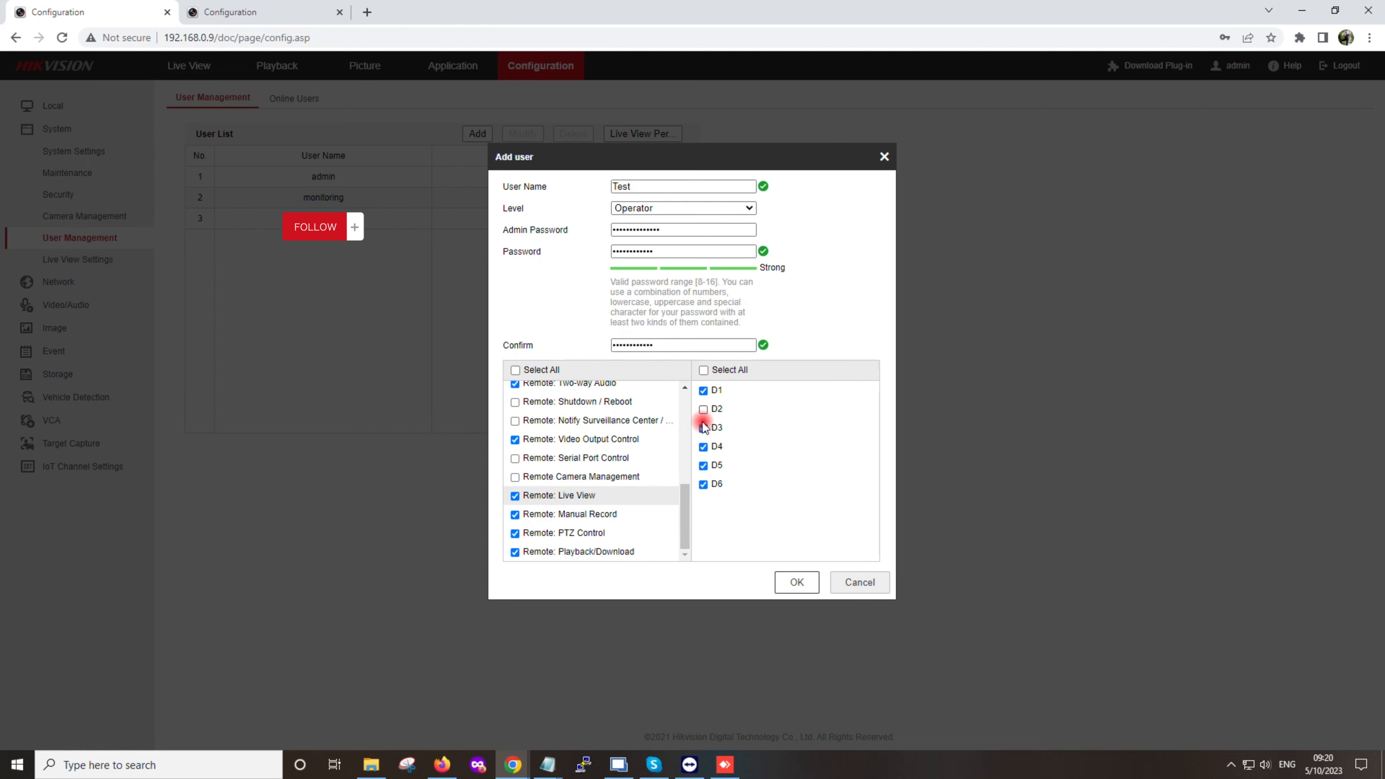
click(590, 551)
click(704, 465)
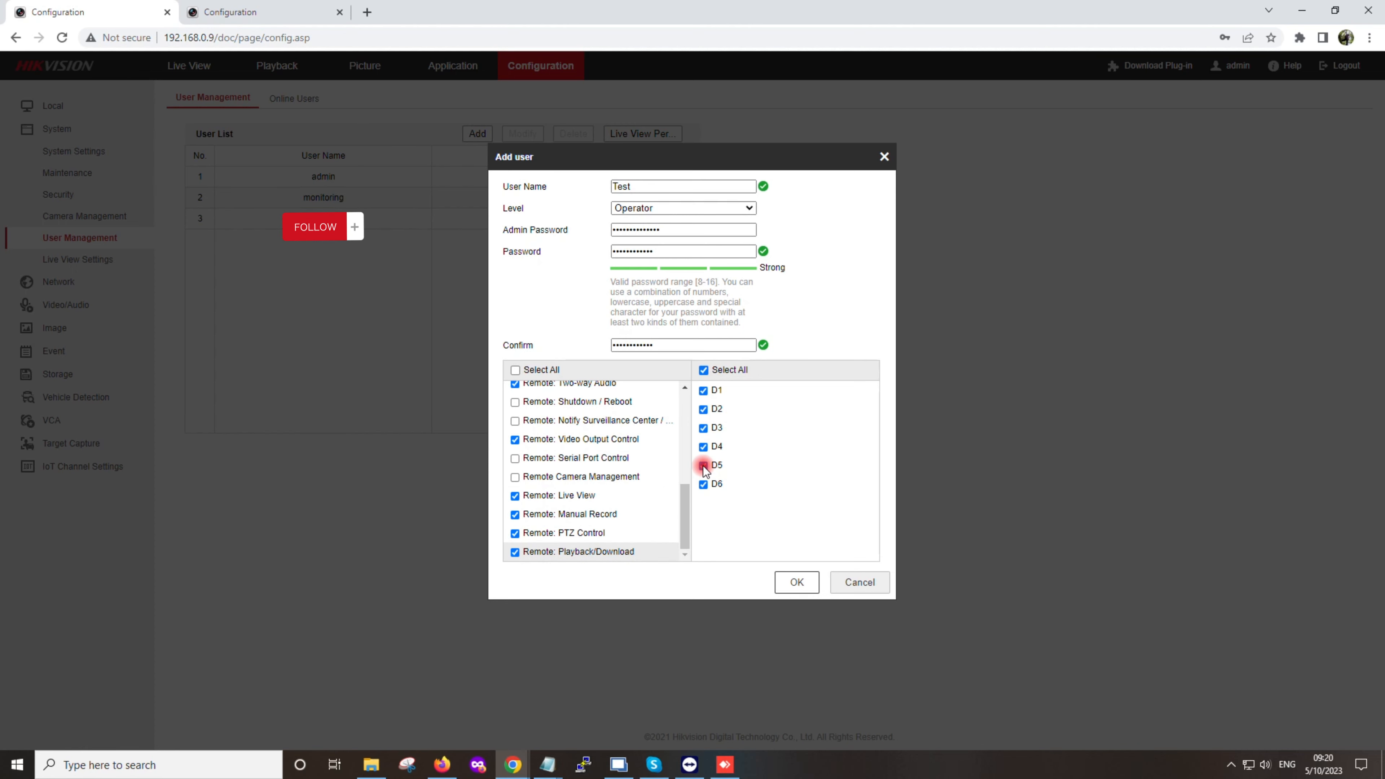
click(704, 428)
Check in Camera Management which camera belongs to each channel from D1 to D6, and return to the new user's form.
click(331, 6)
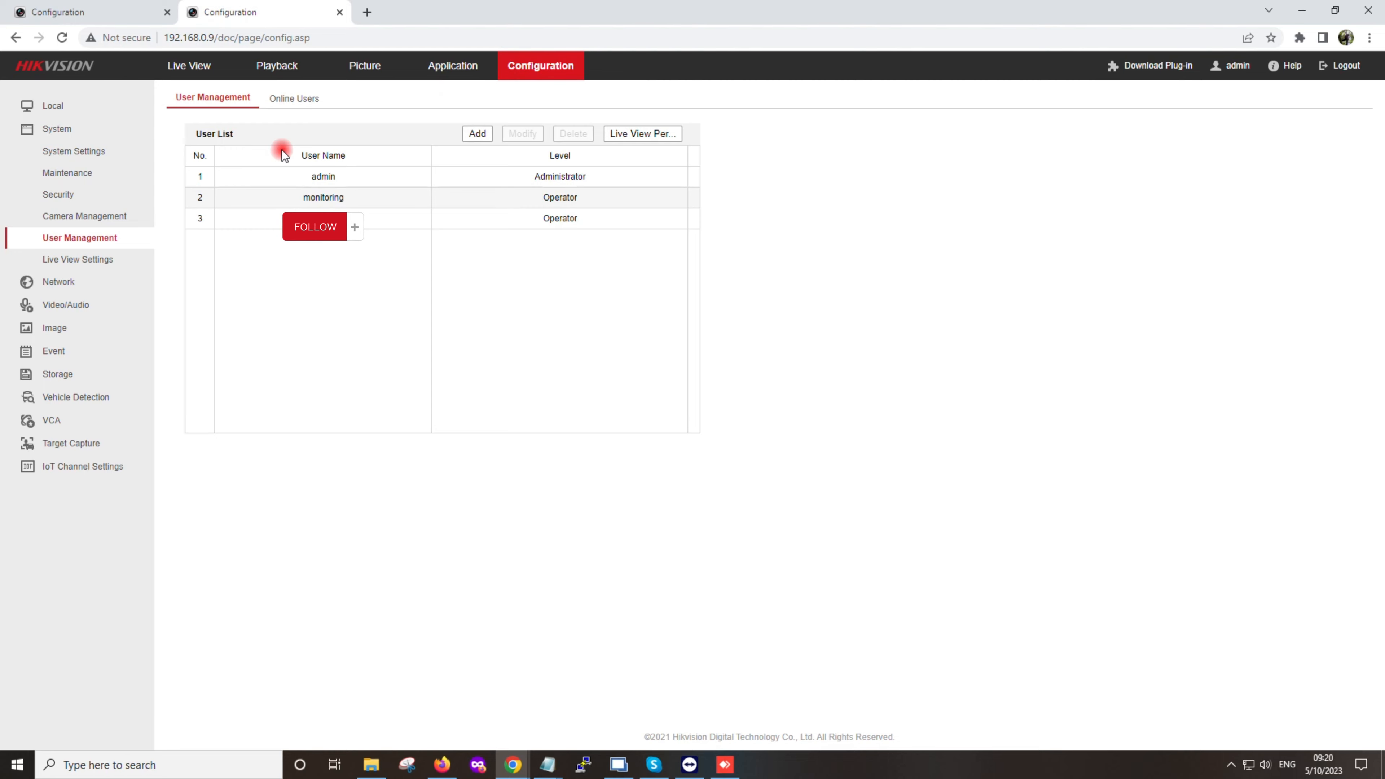
click(97, 220)
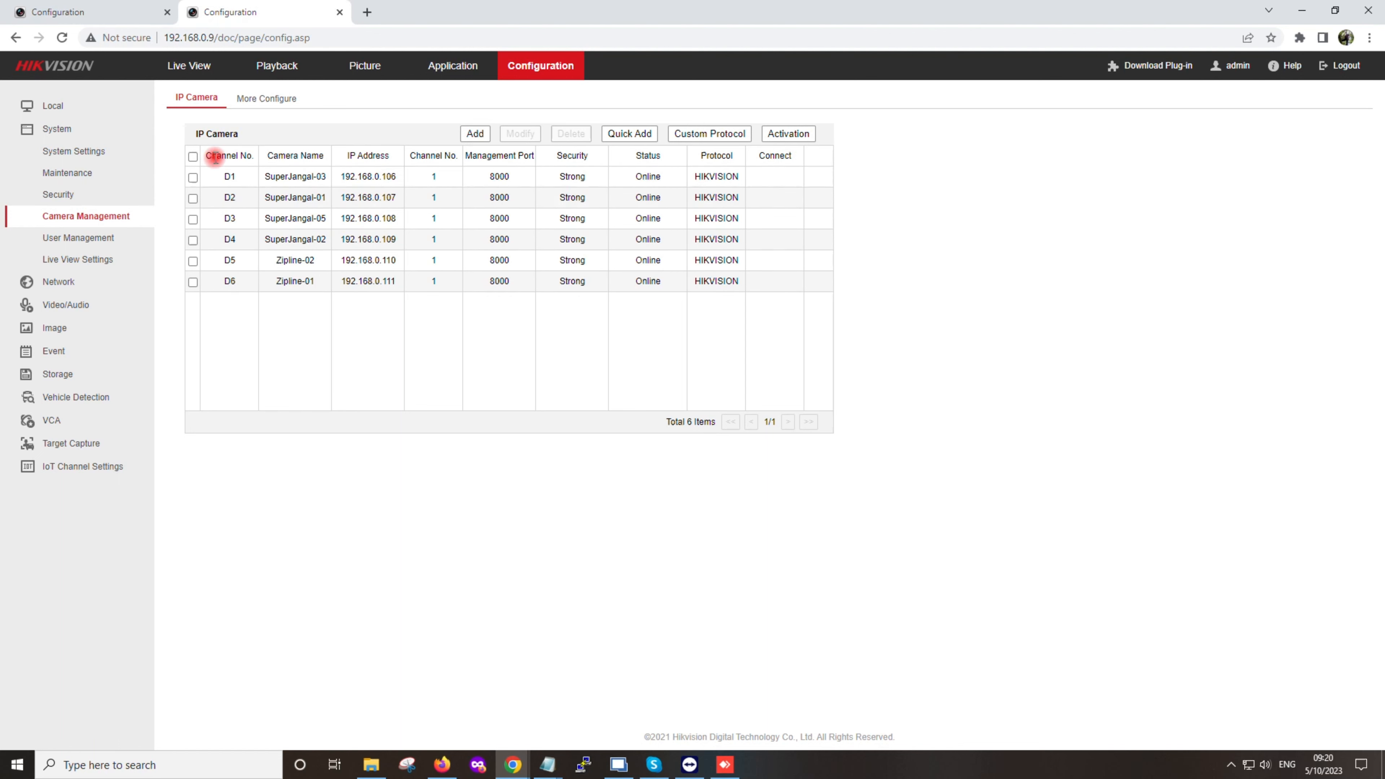
drag(216, 157, 249, 165)
click(249, 166)
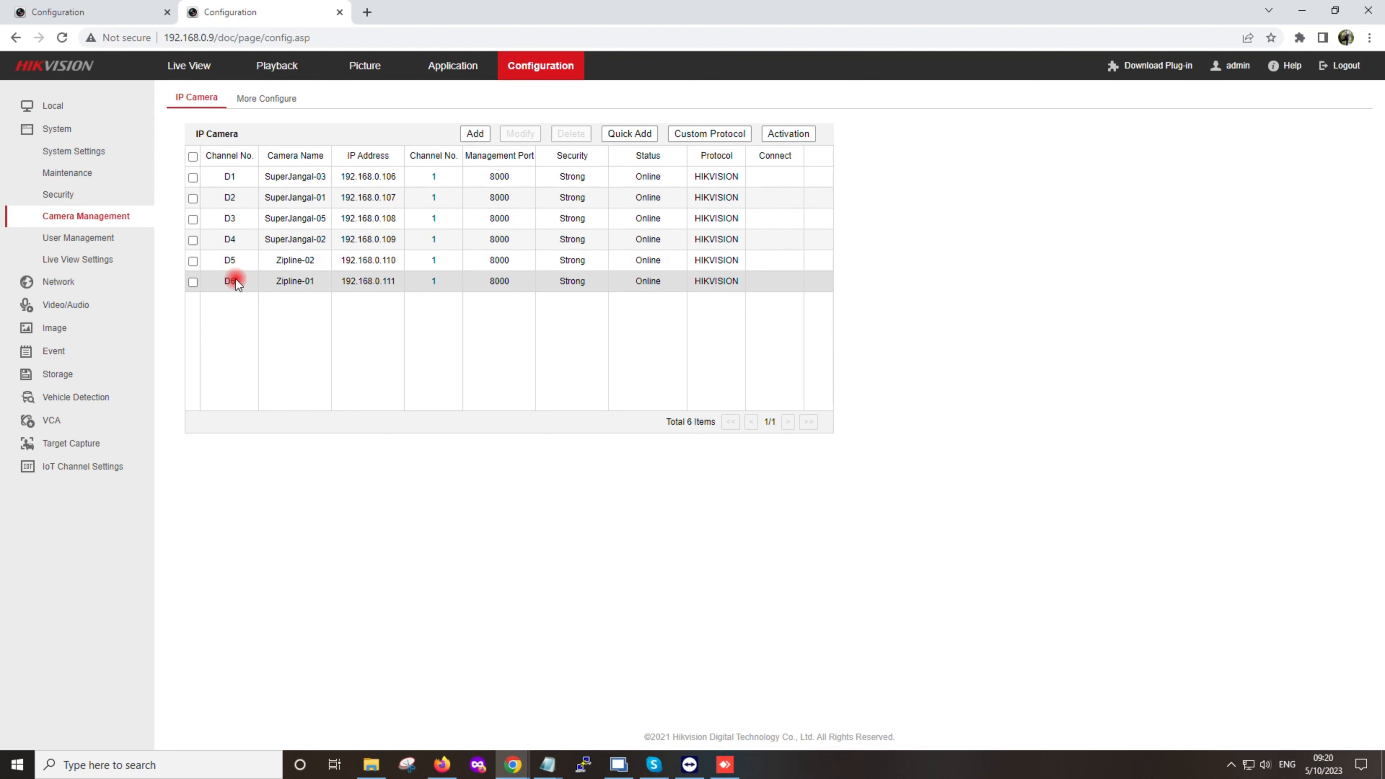
click(98, 4)
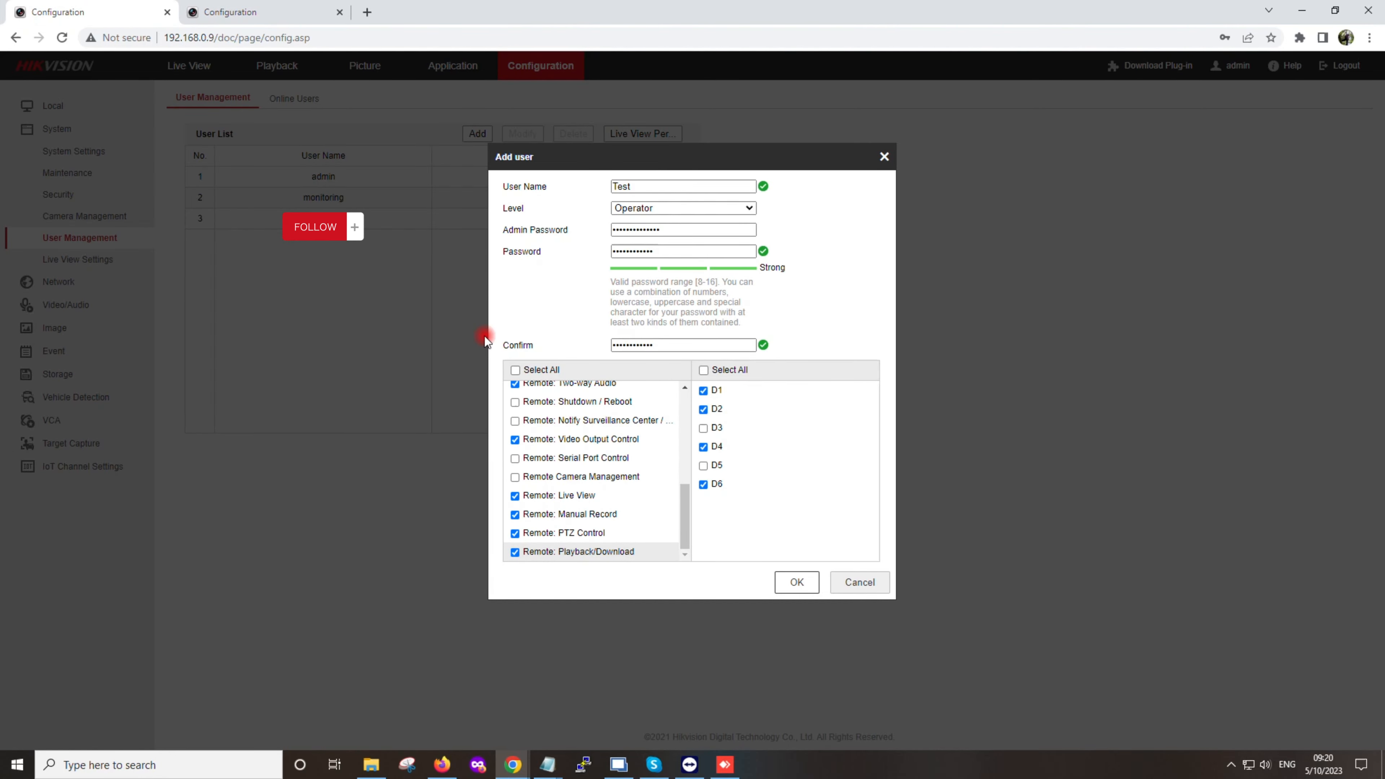